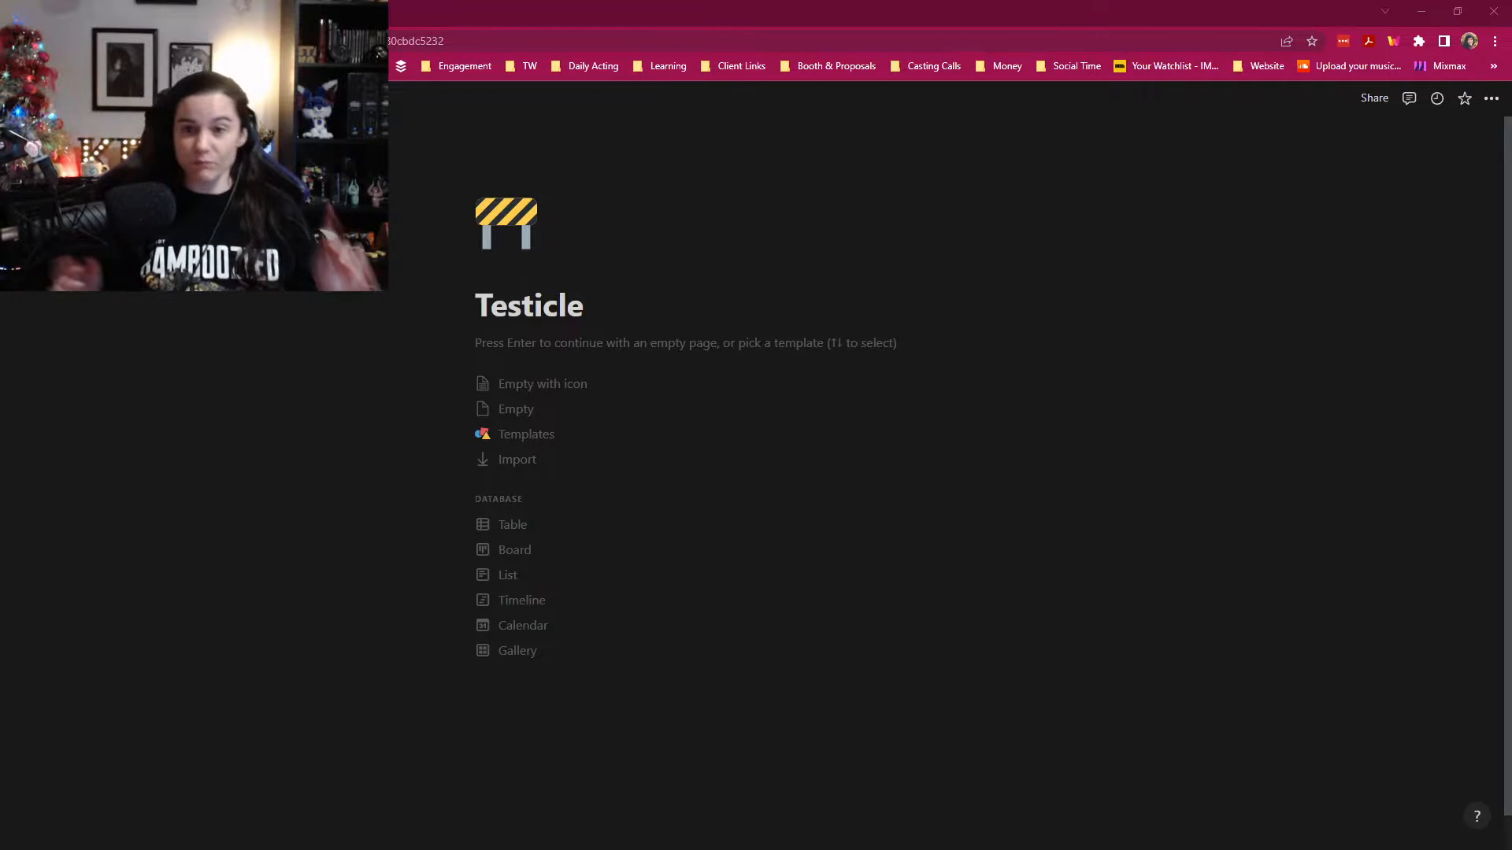
Step: Start the Testicle page as an empty page with an icon and insert a linked view of a database
{"action": "key", "text": "Down"}
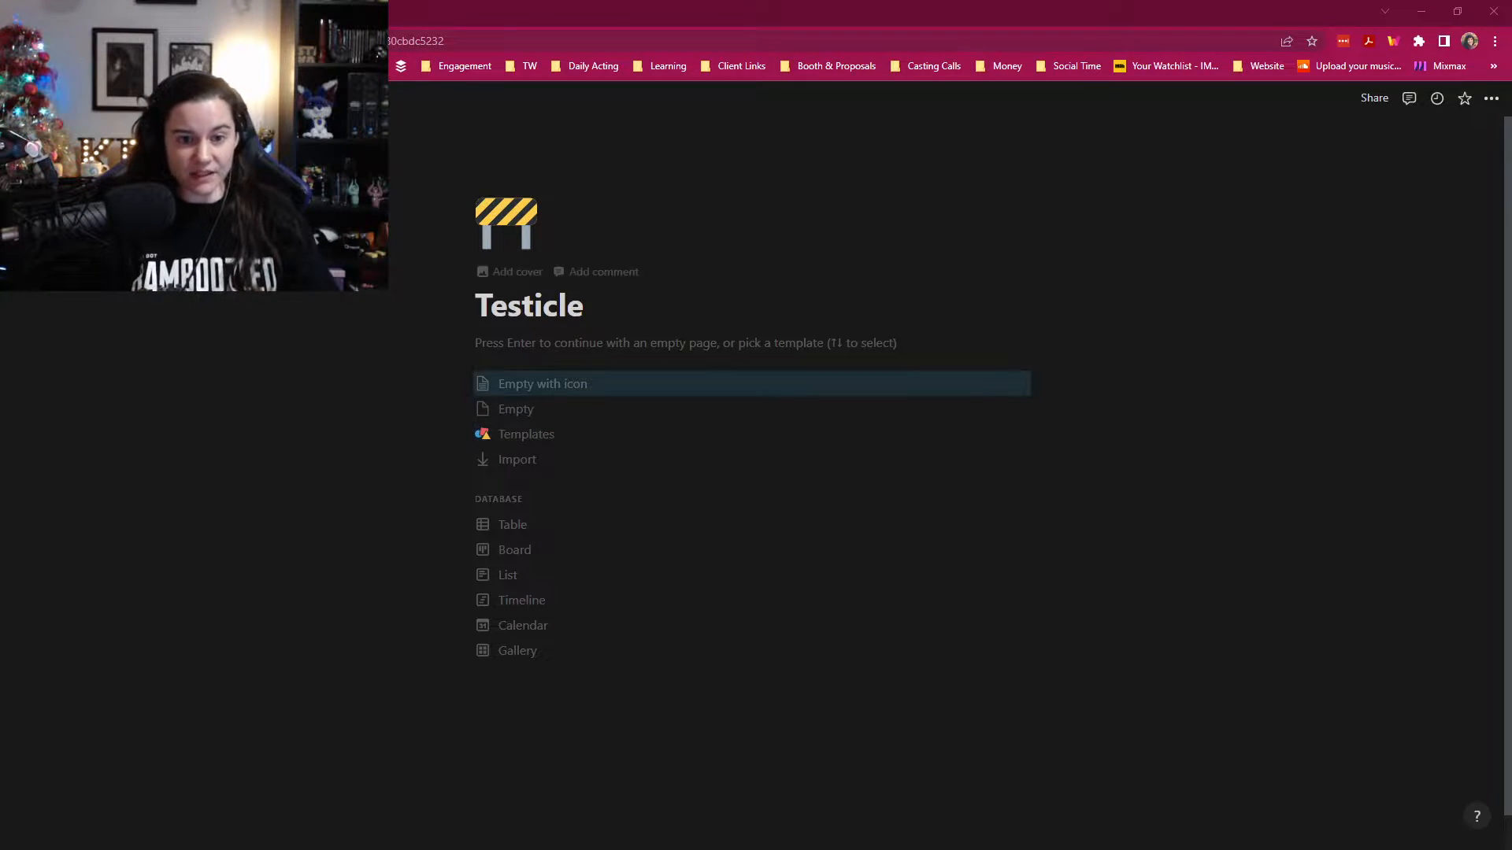
{"action": "key", "text": "Return"}
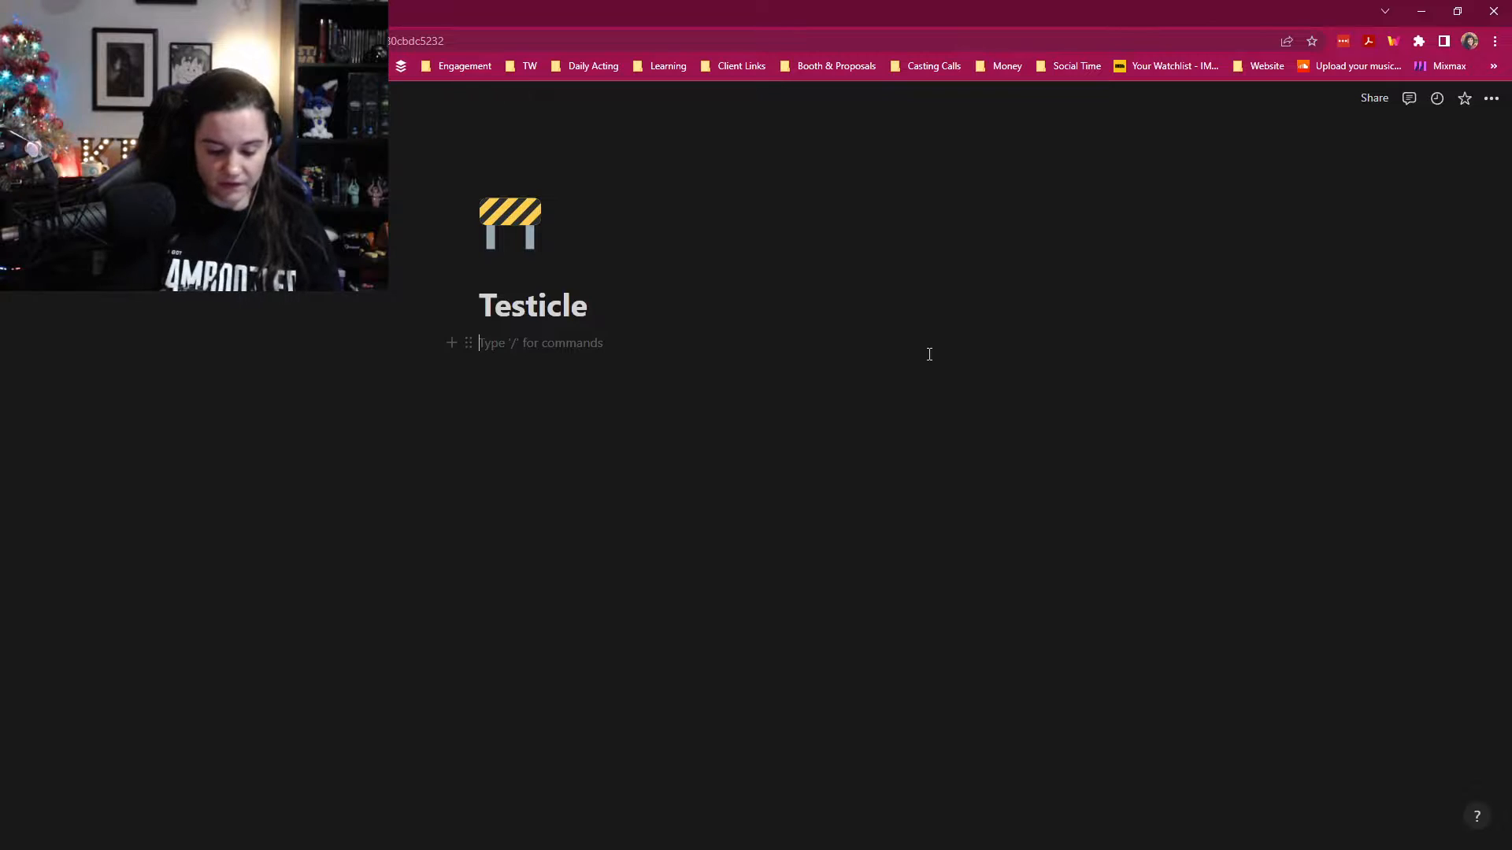
{"action": "type", "text": "/"}
{"action": "key", "text": "BackSpace"}
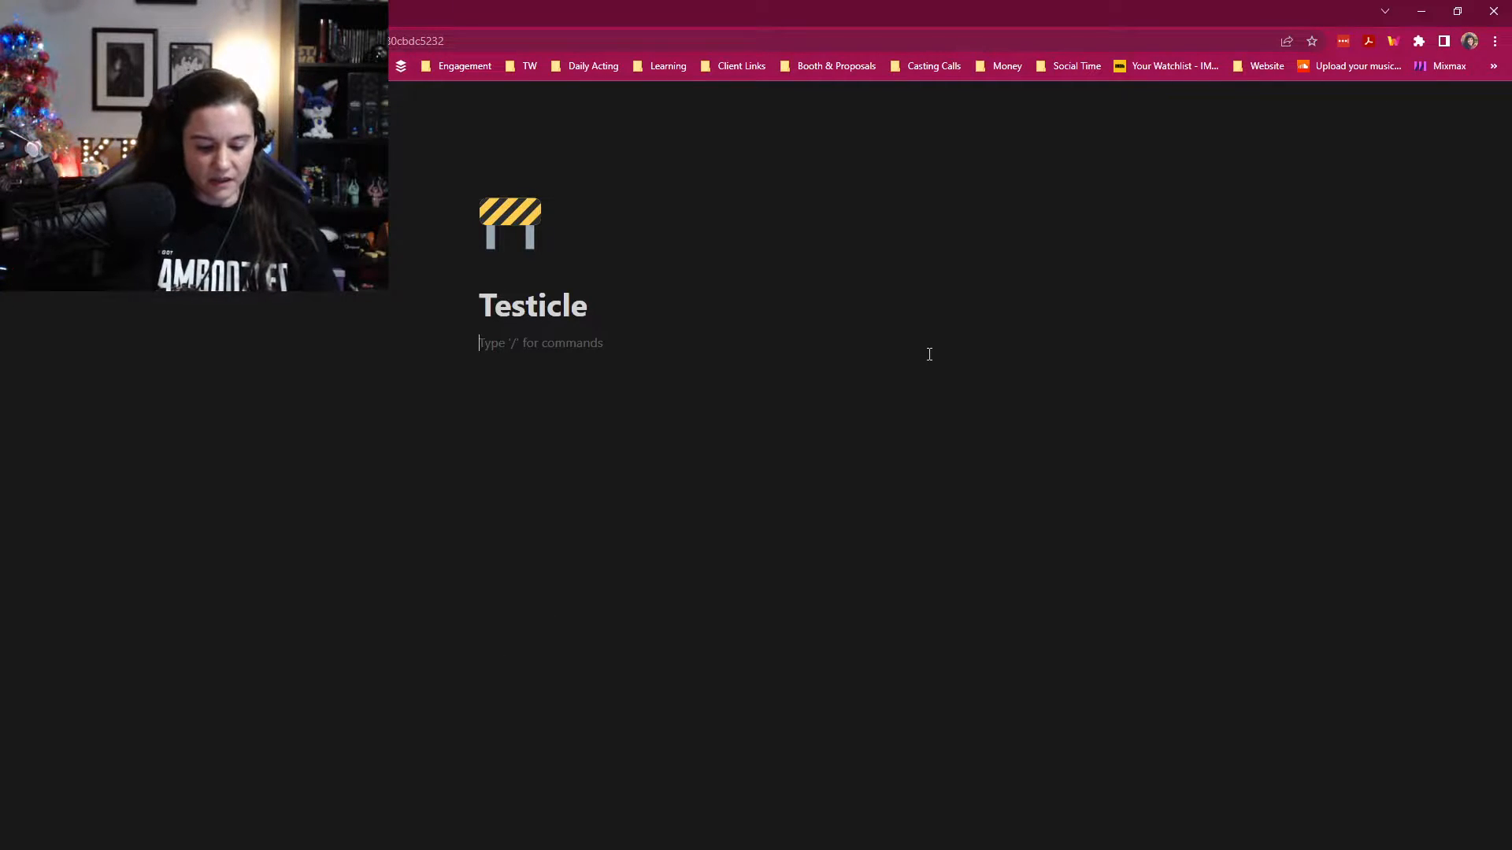
{"action": "type", "text": "/lll"}
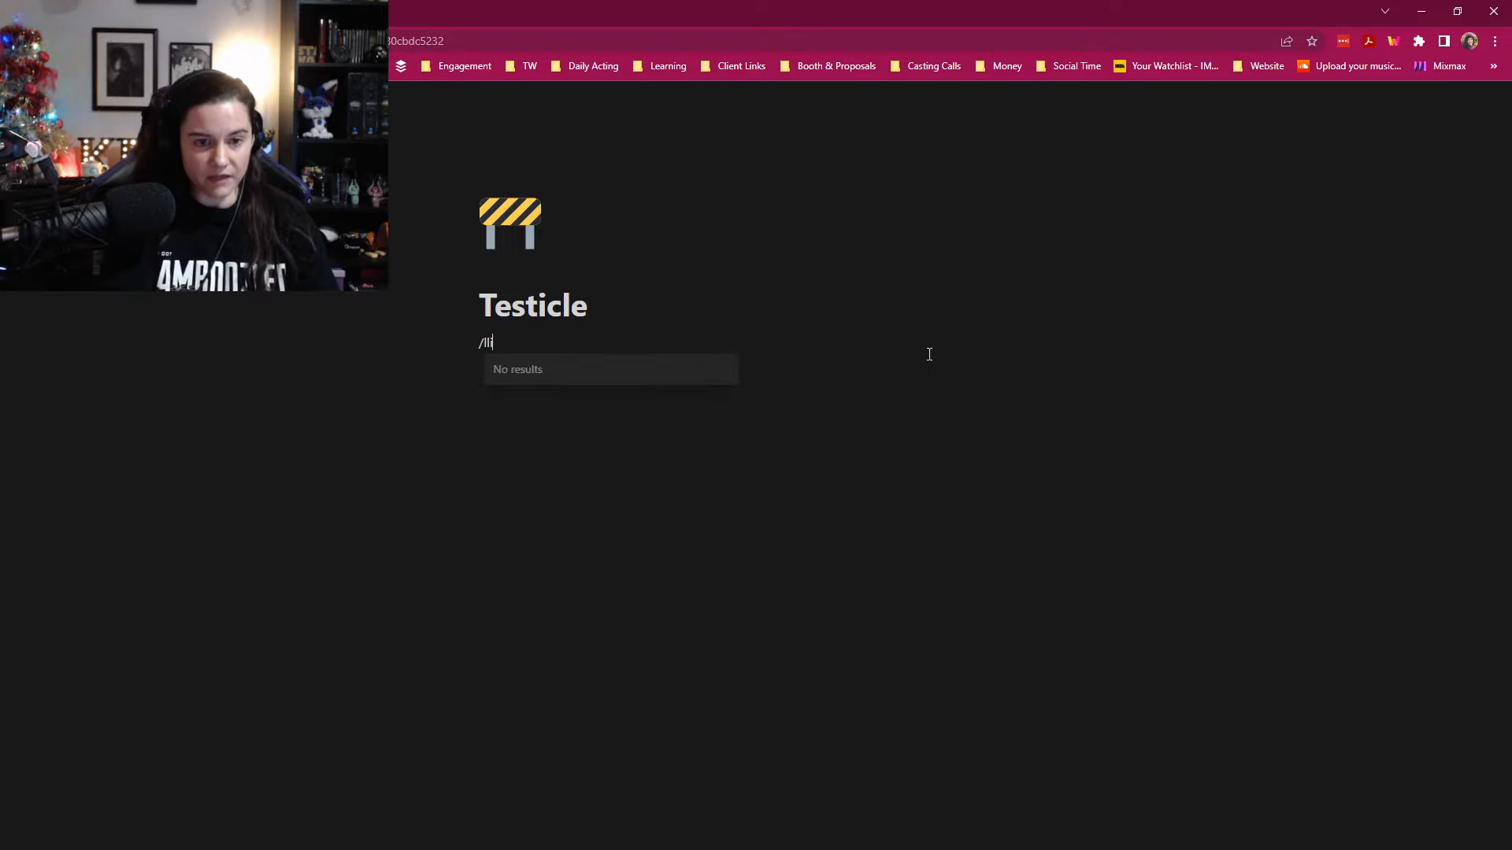
{"action": "key", "text": "BackSpace"}
{"action": "key", "text": "BackSpace"}
{"action": "type", "text": "li"}
{"action": "key", "text": "BackSpace"}
{"action": "key", "text": "BackSpace"}
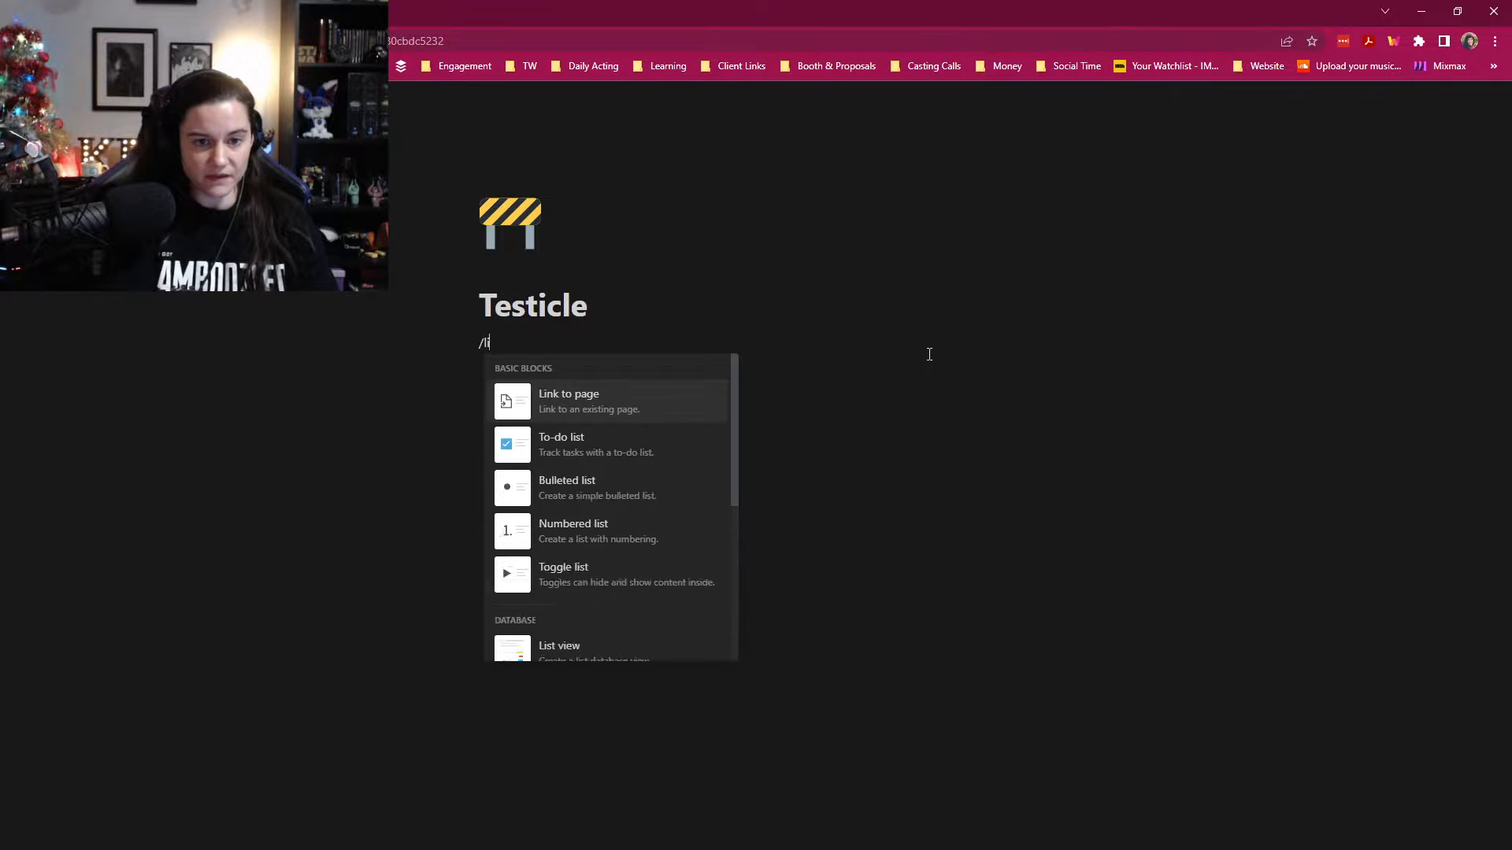
{"action": "type", "text": "inked"}
{"action": "key", "text": "Return"}
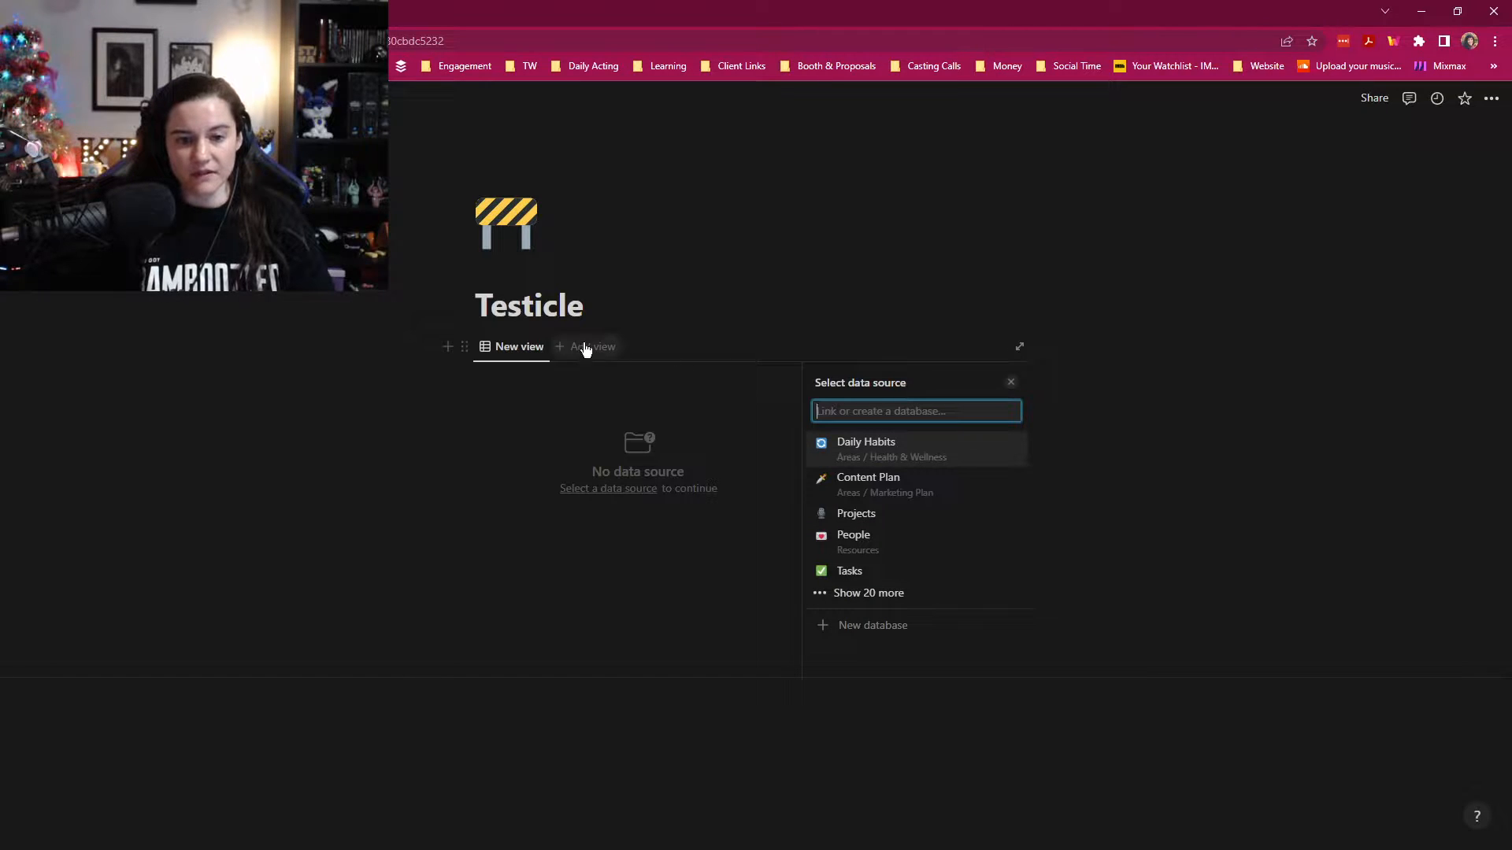
Step: Use the Tasks database as the data source and copy its existing Now view
{"action": "left_click", "coordinate": [876, 574]}
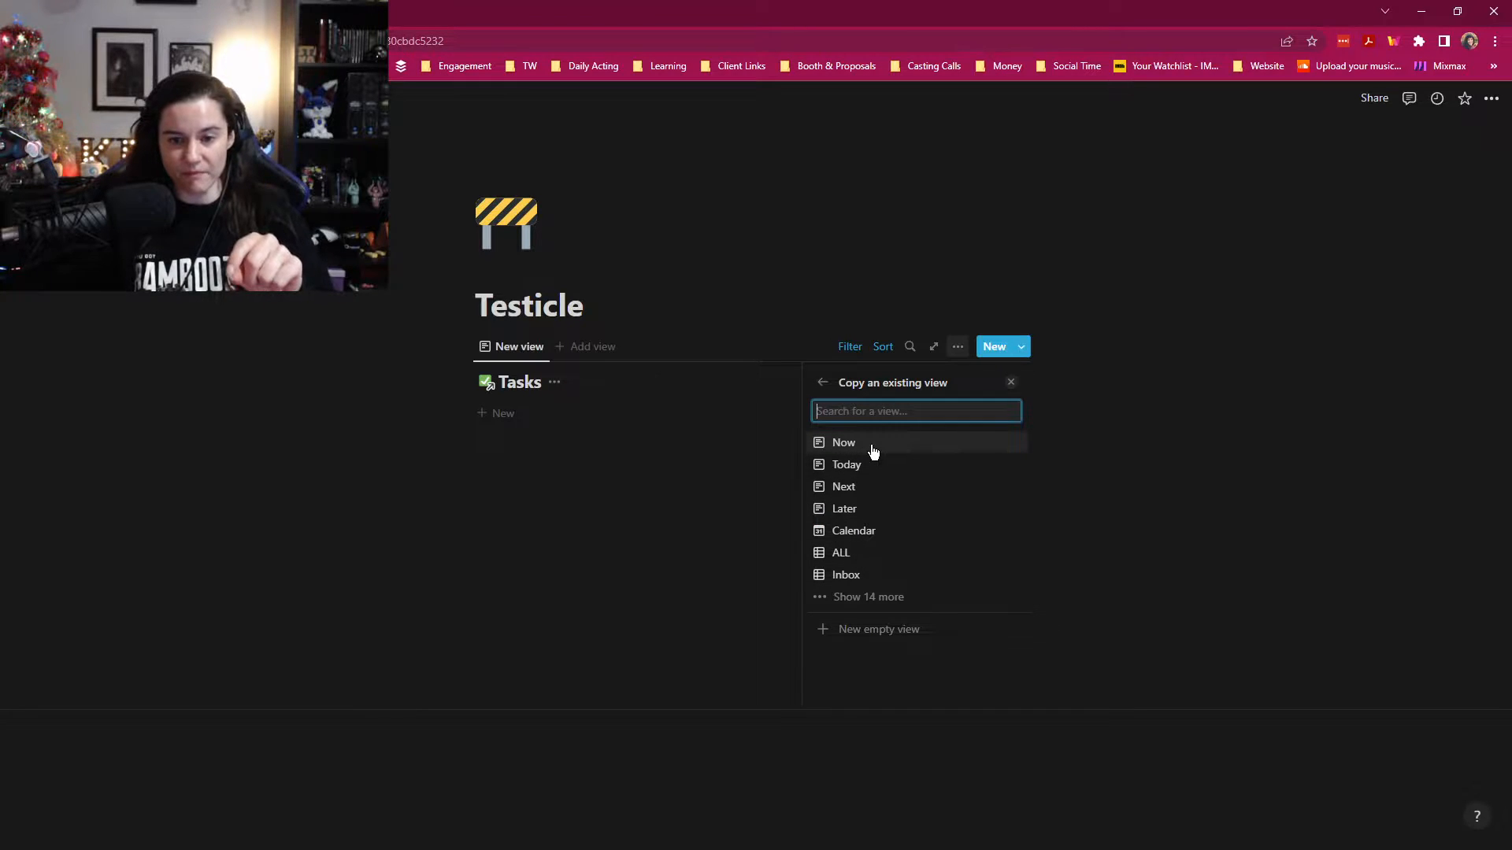
{"action": "left_click", "coordinate": [843, 443]}
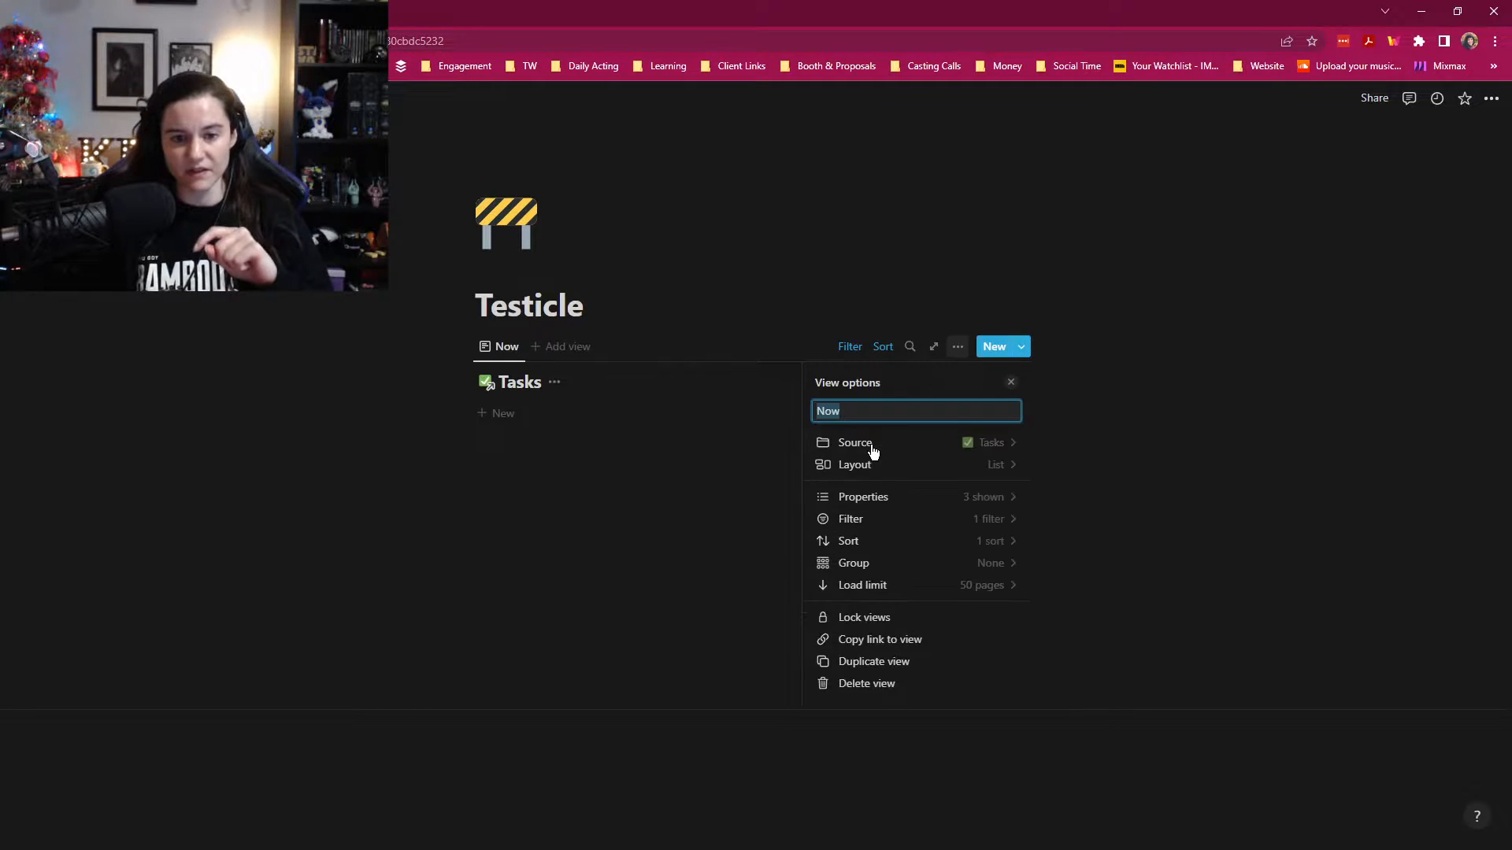
{"action": "left_click", "coordinate": [556, 382]}
{"action": "key", "text": "Escape"}
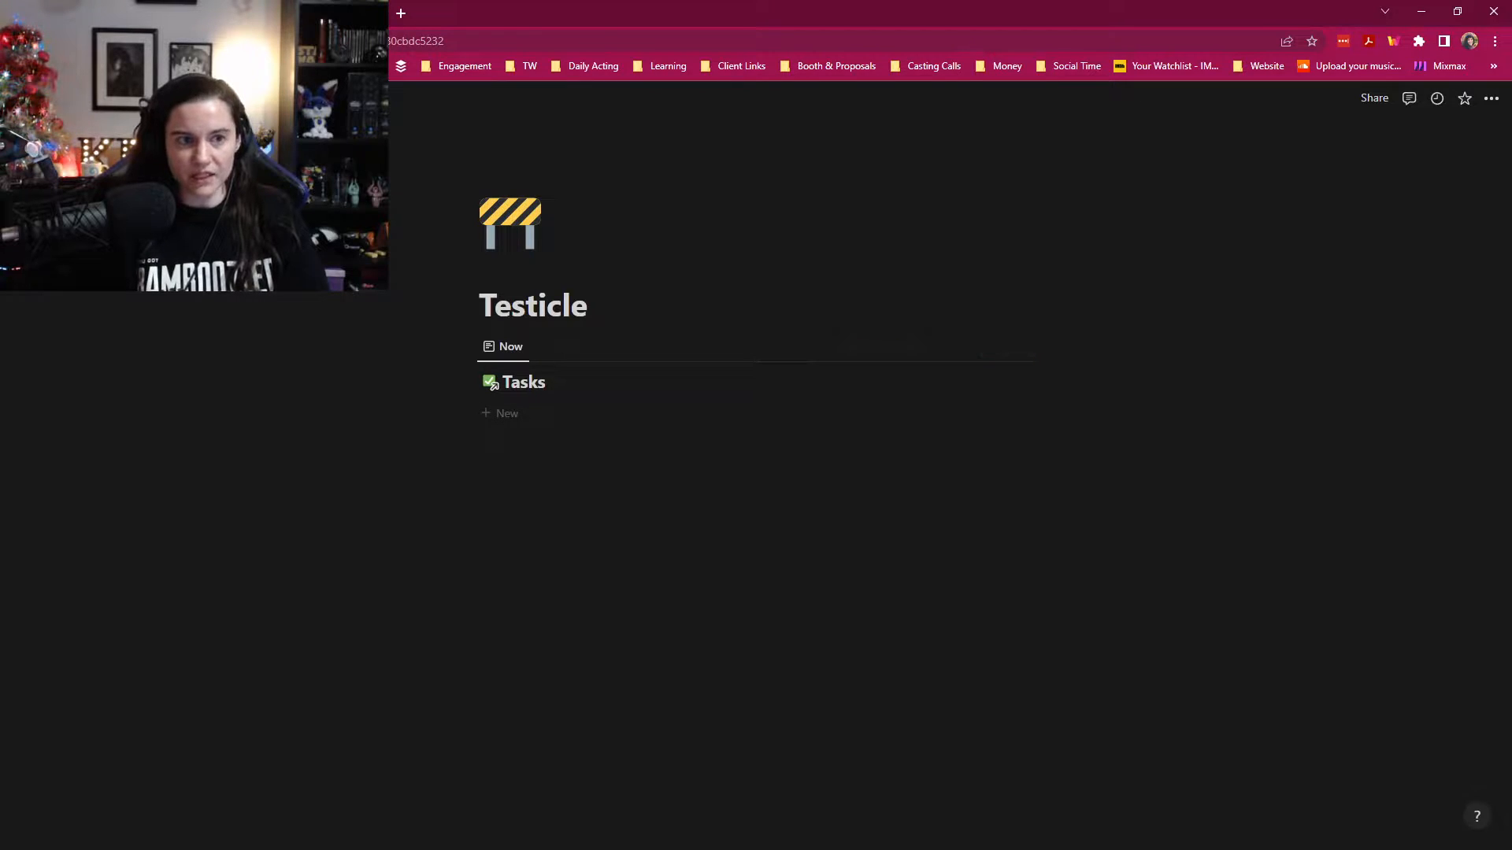
{"action": "key", "text": "alt+Left"}
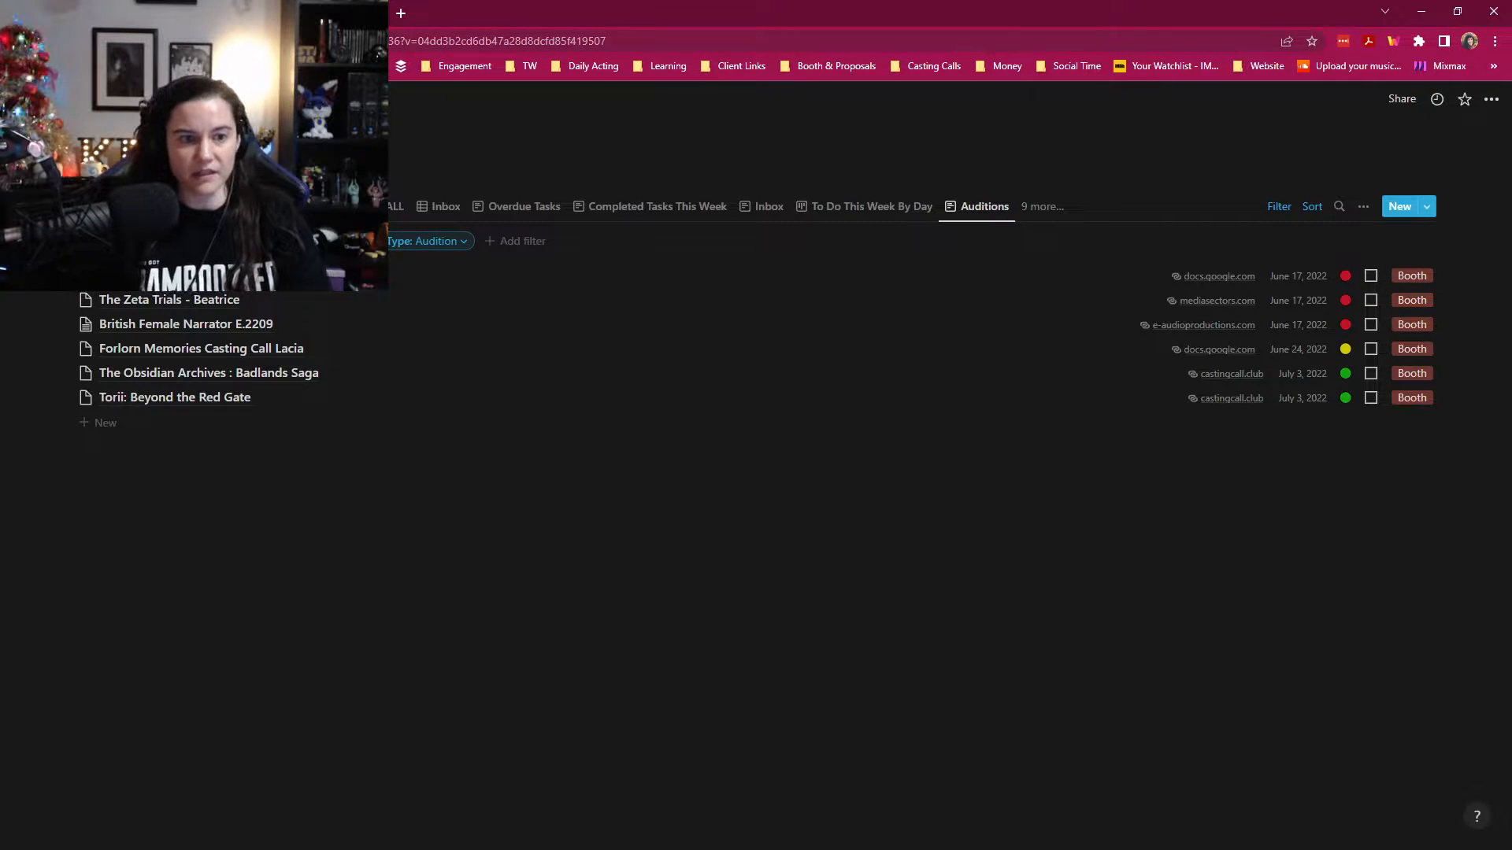
{"action": "left_click", "coordinate": [102, 13]}
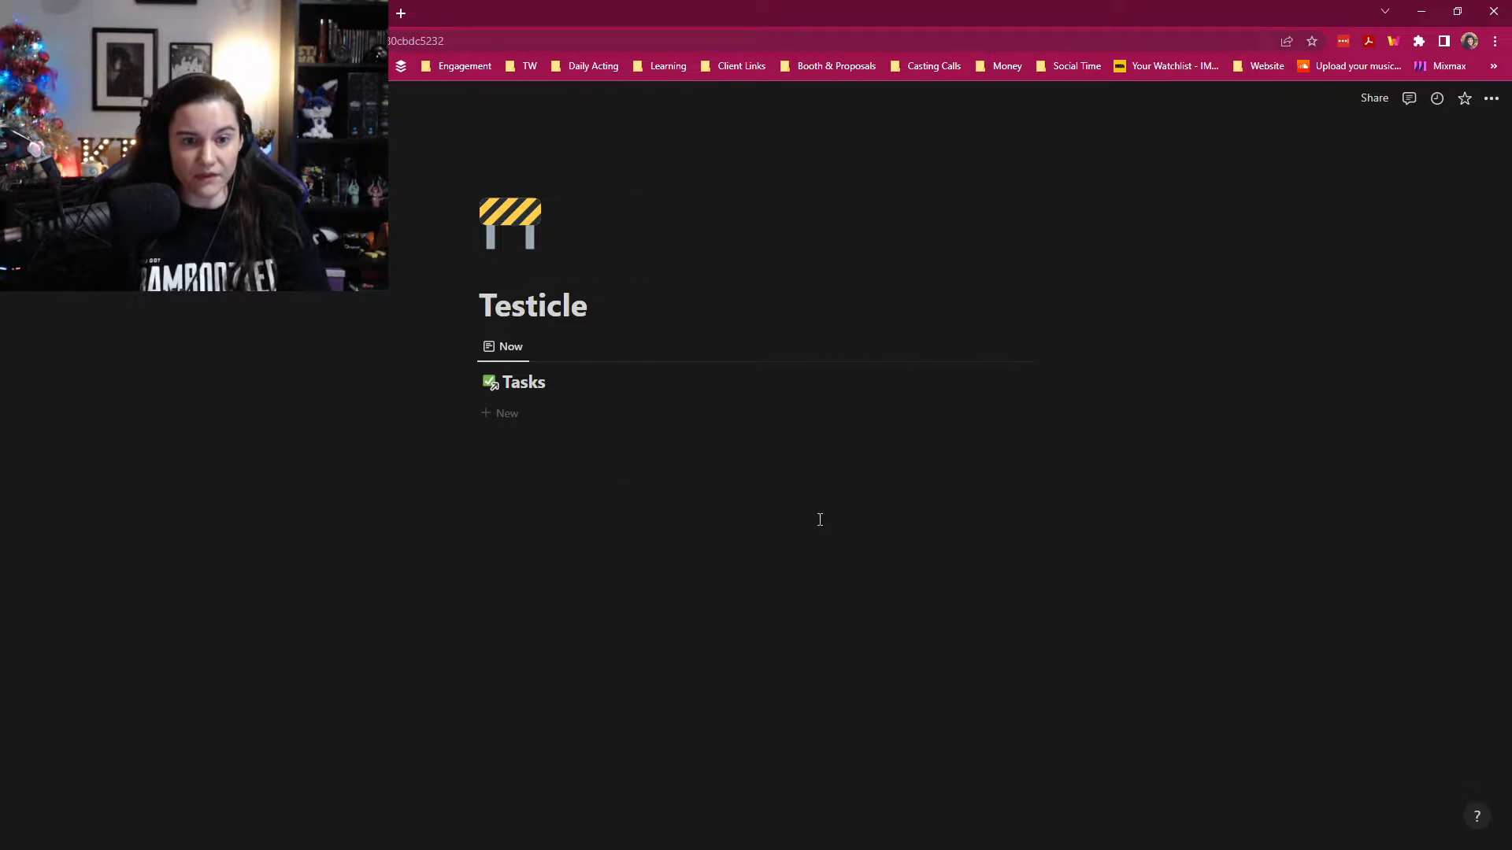
{"action": "left_click", "coordinate": [497, 354]}
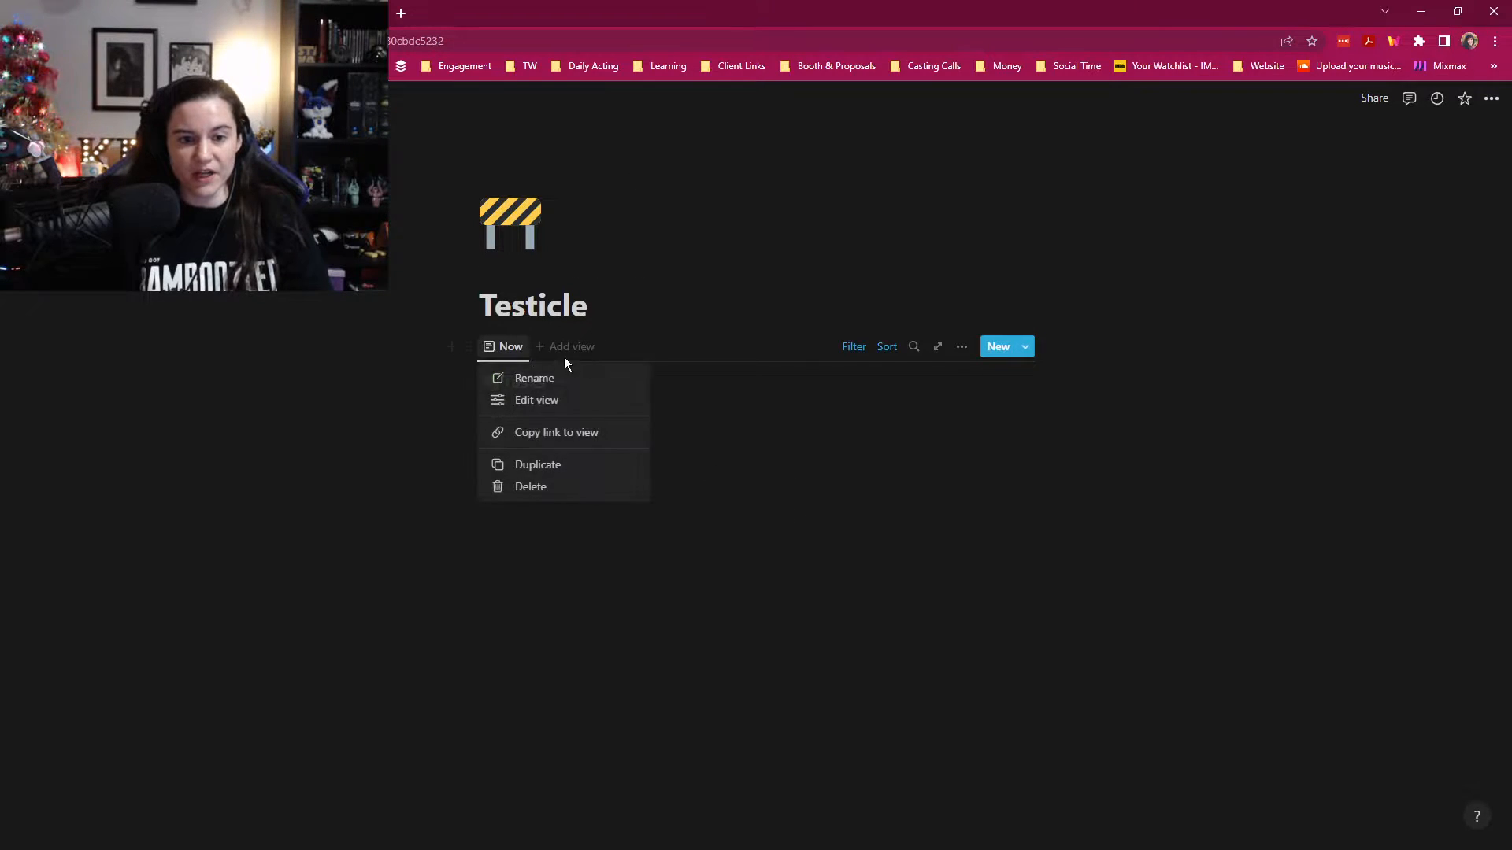
{"action": "left_click", "coordinate": [564, 347]}
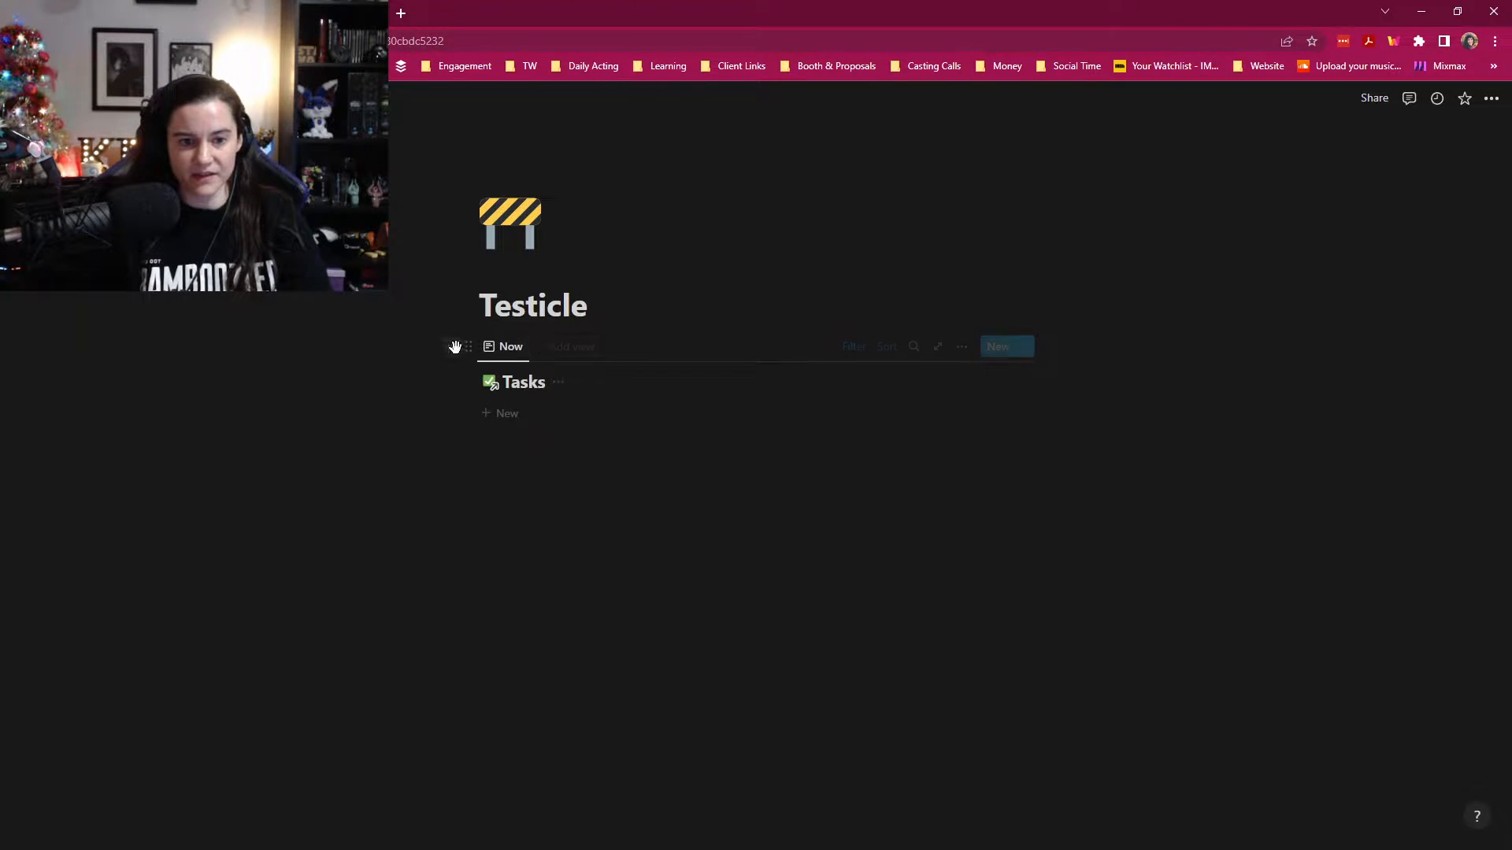
Step: Copy the link to the Now view and paste it below the Tasks block as a linked database view based on Now
{"action": "left_click", "coordinate": [511, 351]}
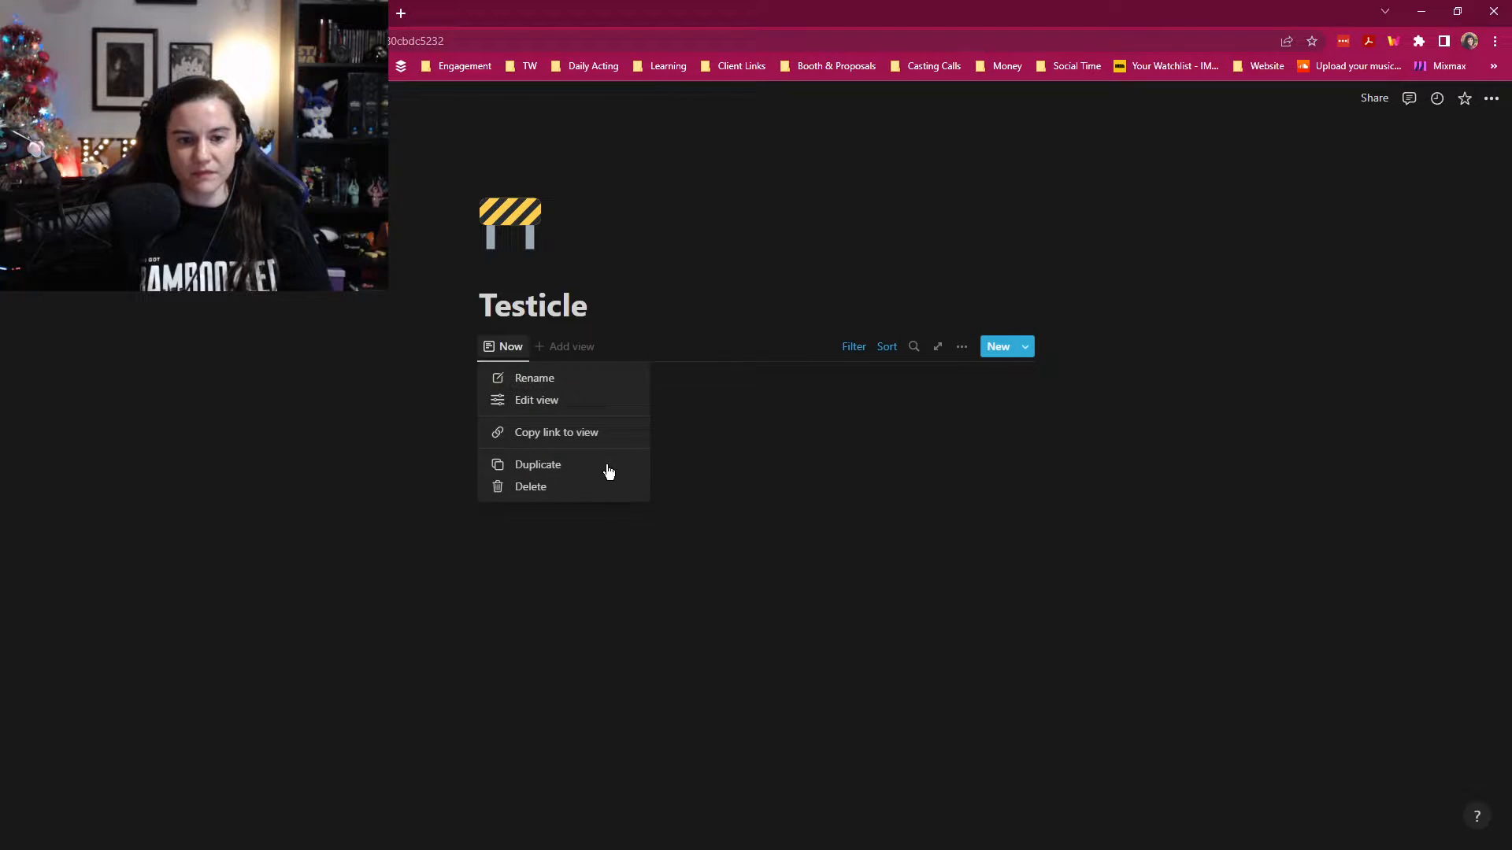
{"action": "left_click", "coordinate": [582, 435]}
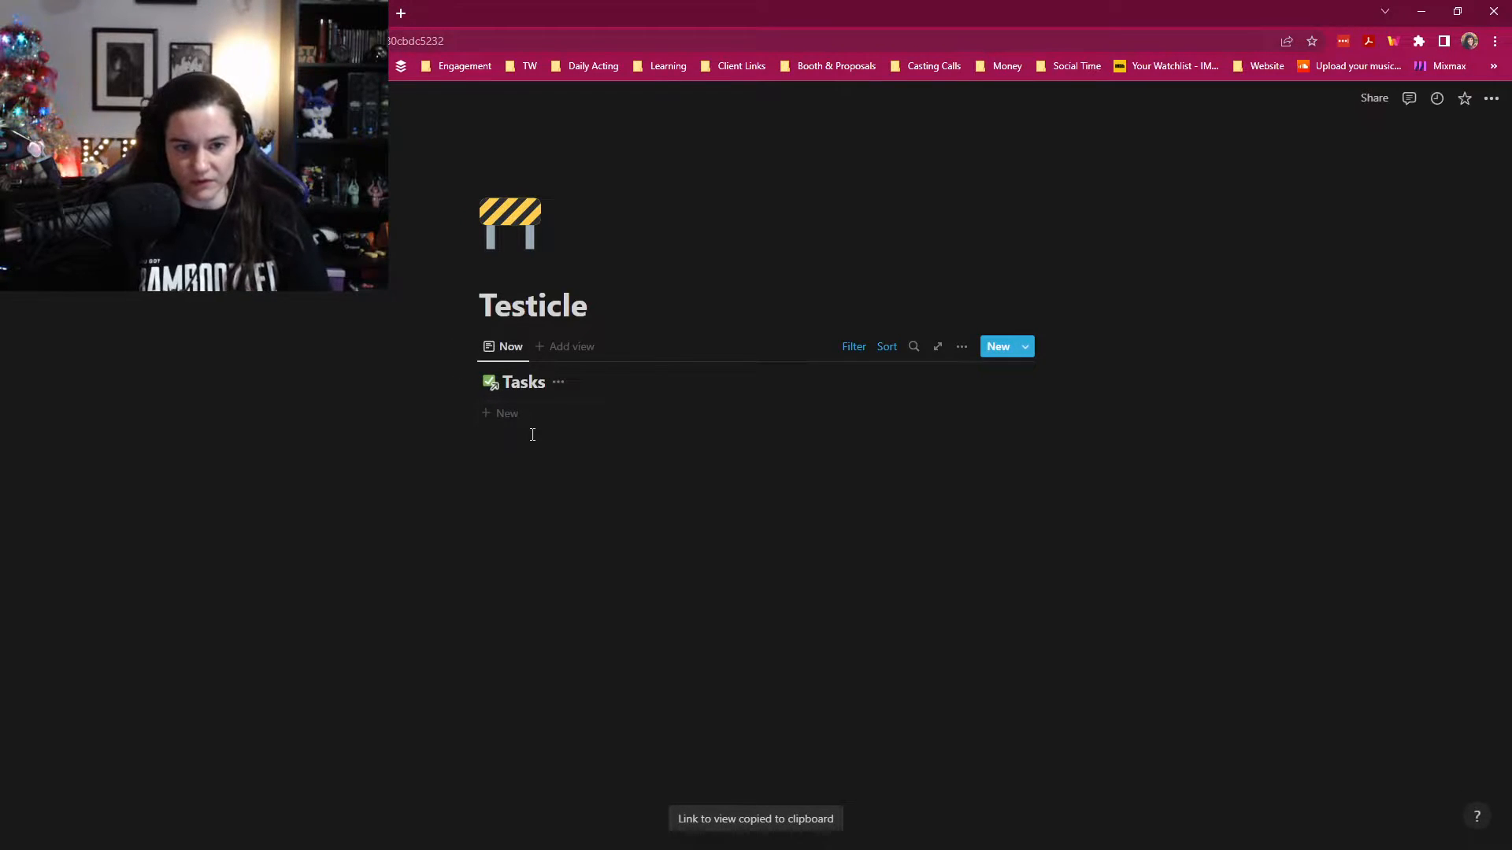
{"action": "left_click", "coordinate": [443, 347]}
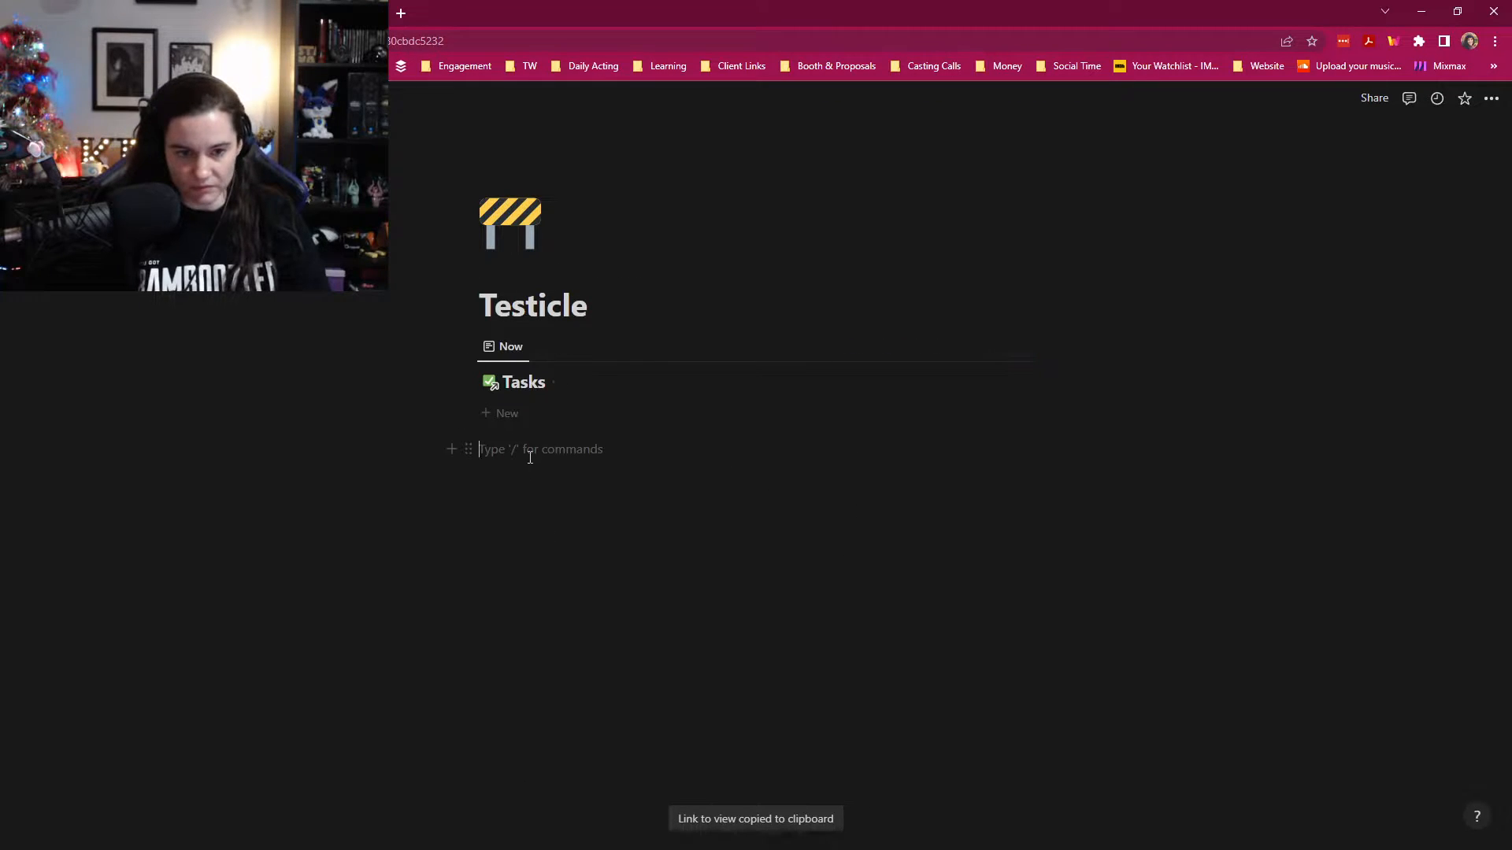
{"action": "key", "text": "ctrl+v"}
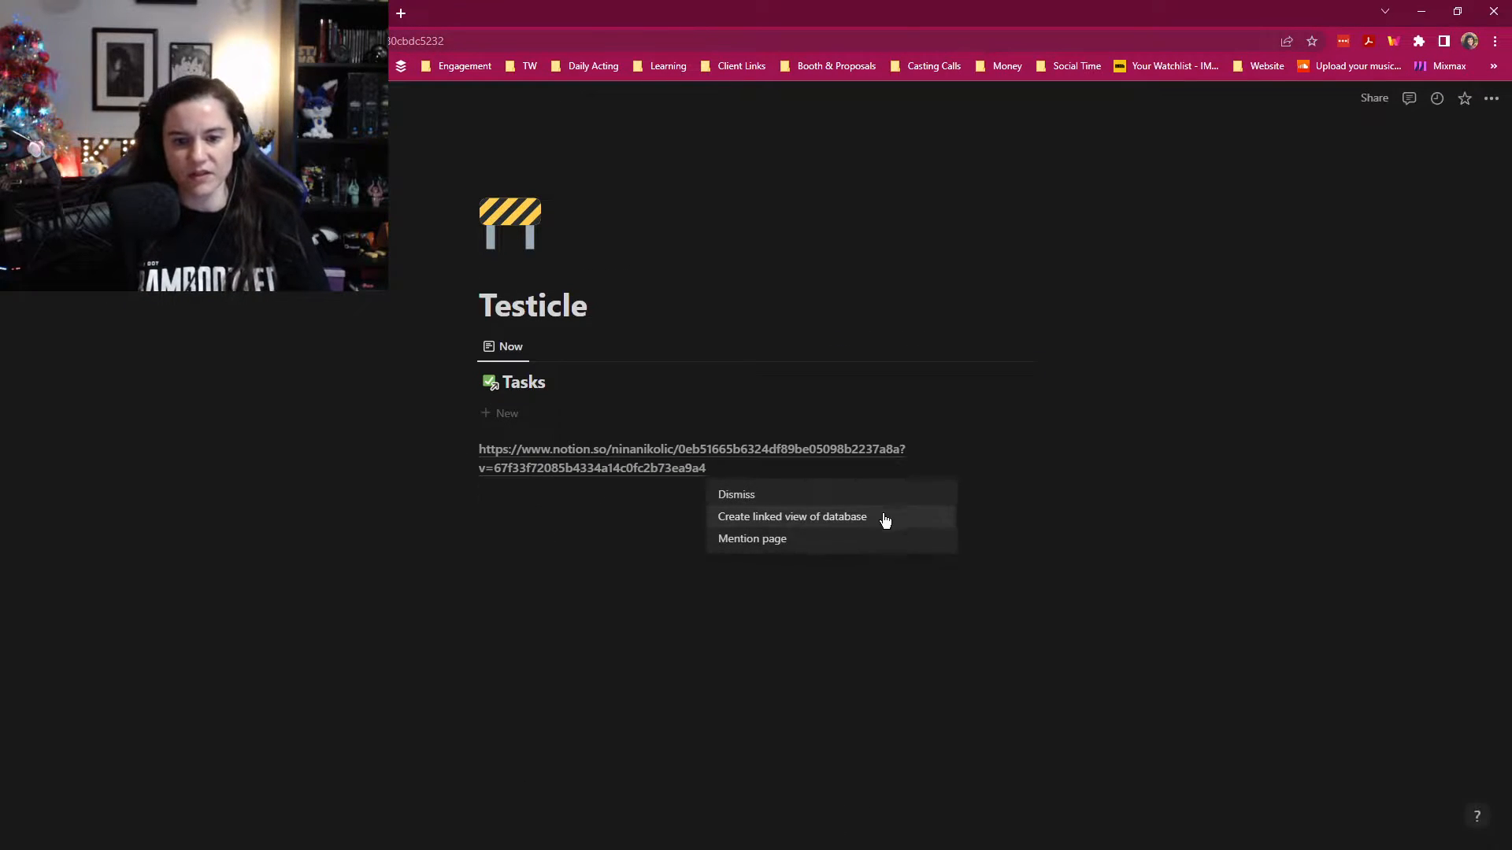
{"action": "left_click", "coordinate": [811, 520]}
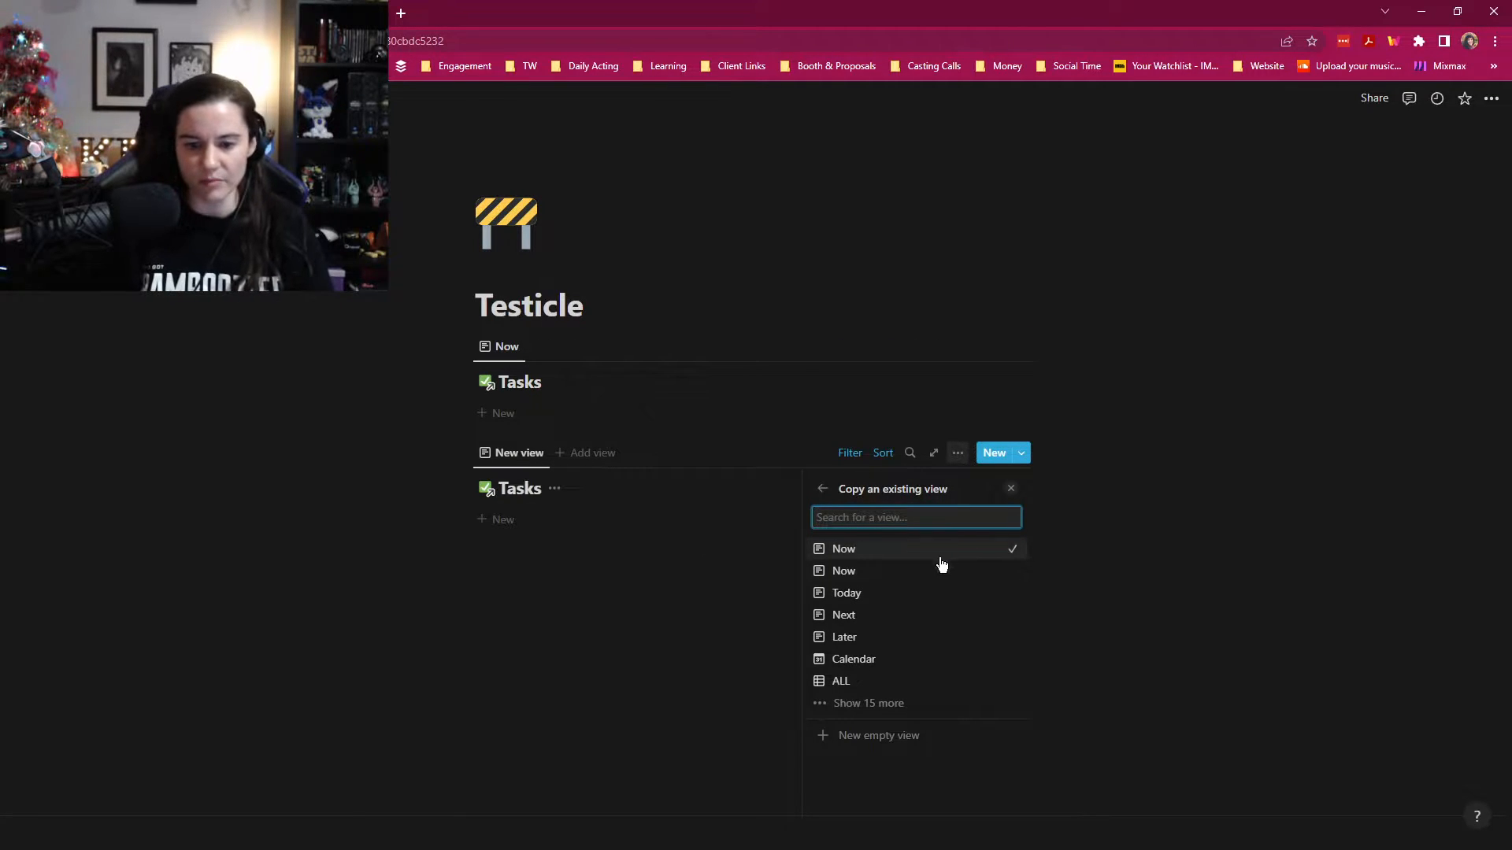
{"action": "key", "text": "Return"}
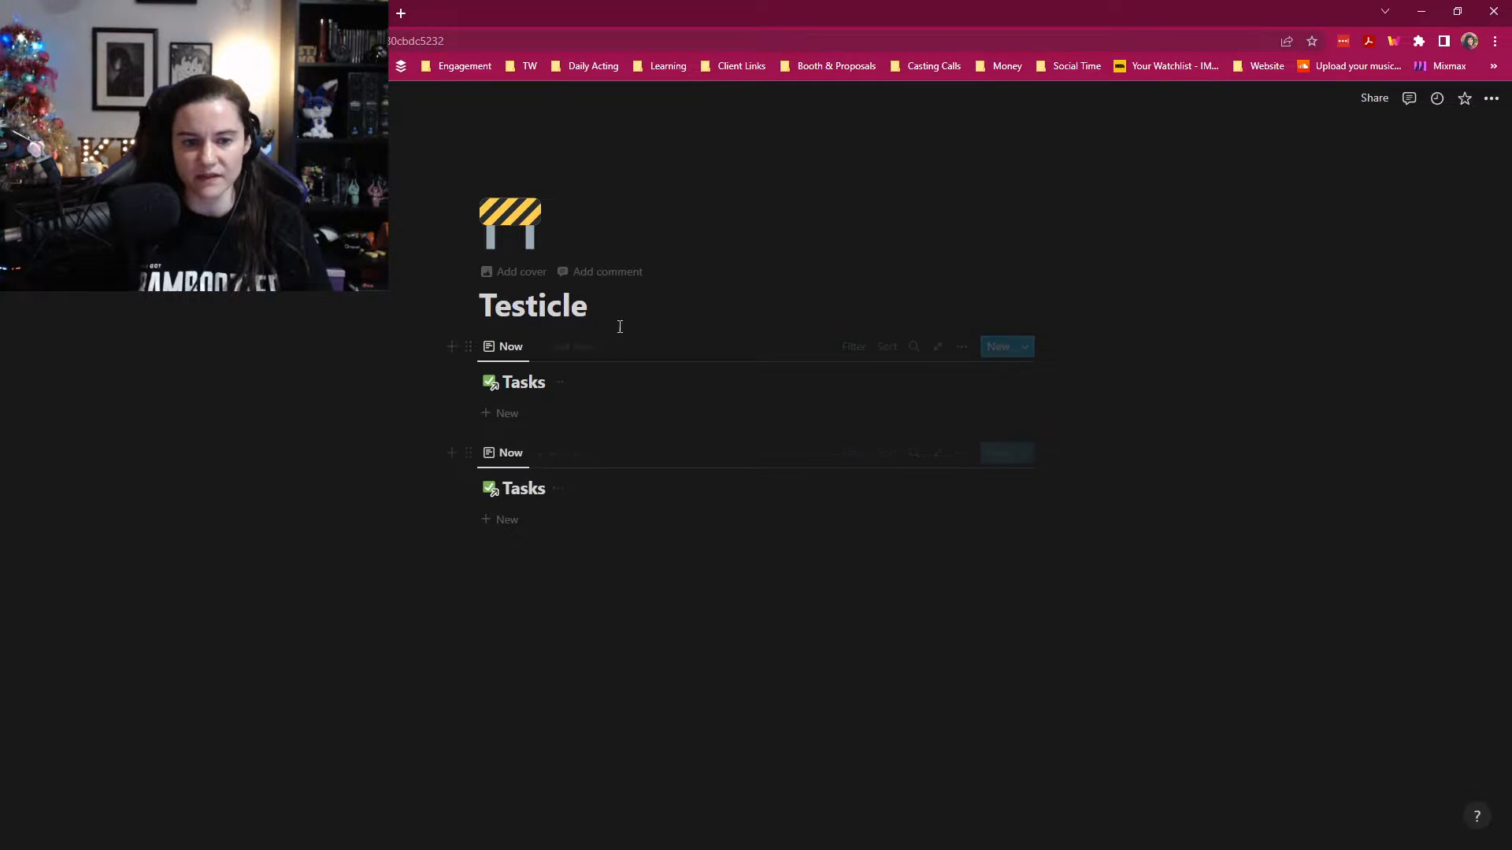
Step: Add a Table view to the second Tasks block, and return that block to its Now view
{"action": "left_click", "coordinate": [569, 457]}
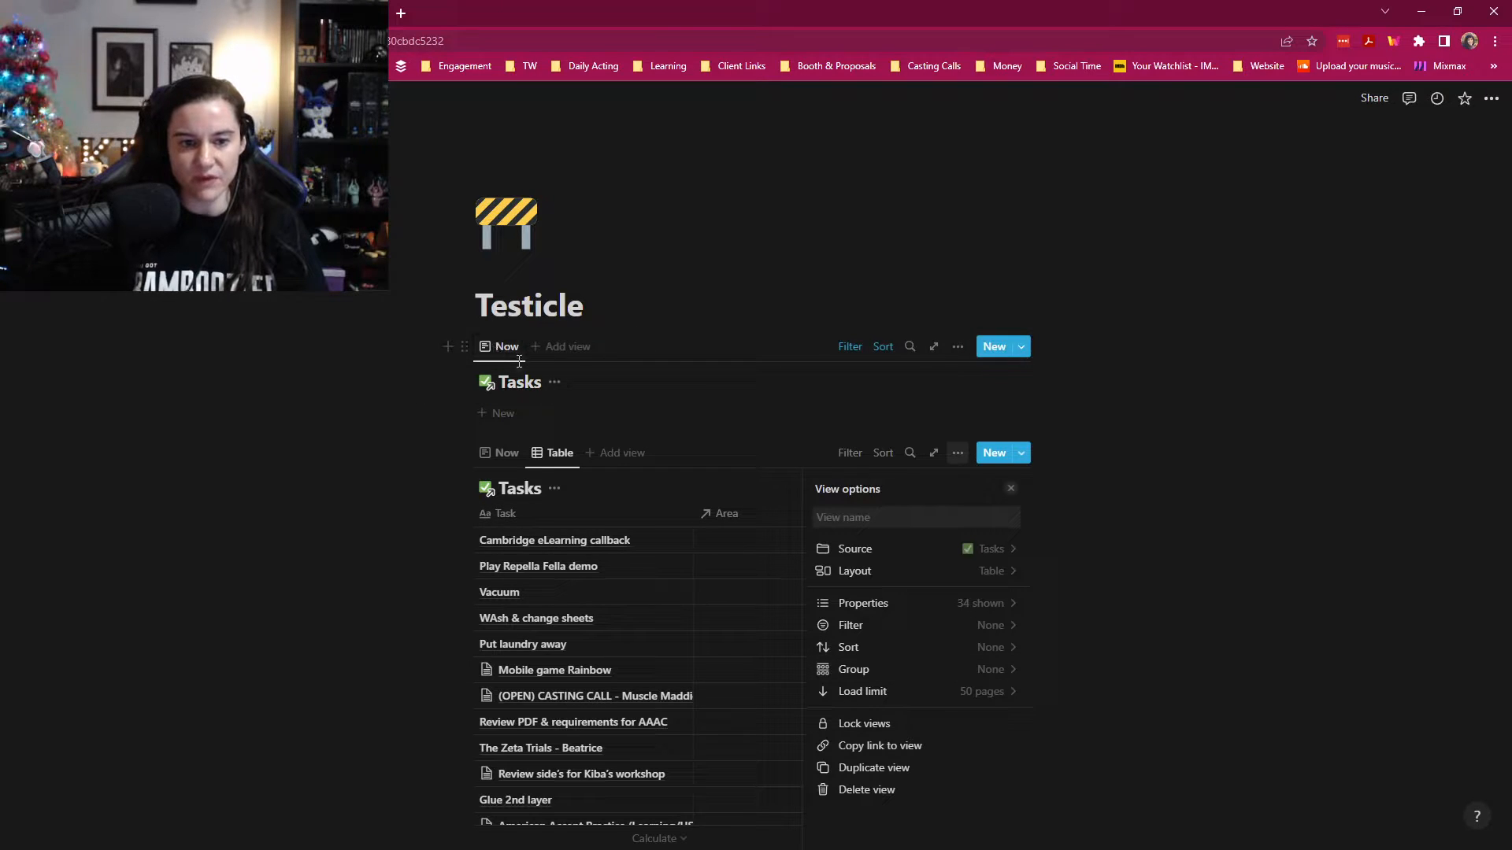
{"action": "left_click", "coordinate": [505, 453]}
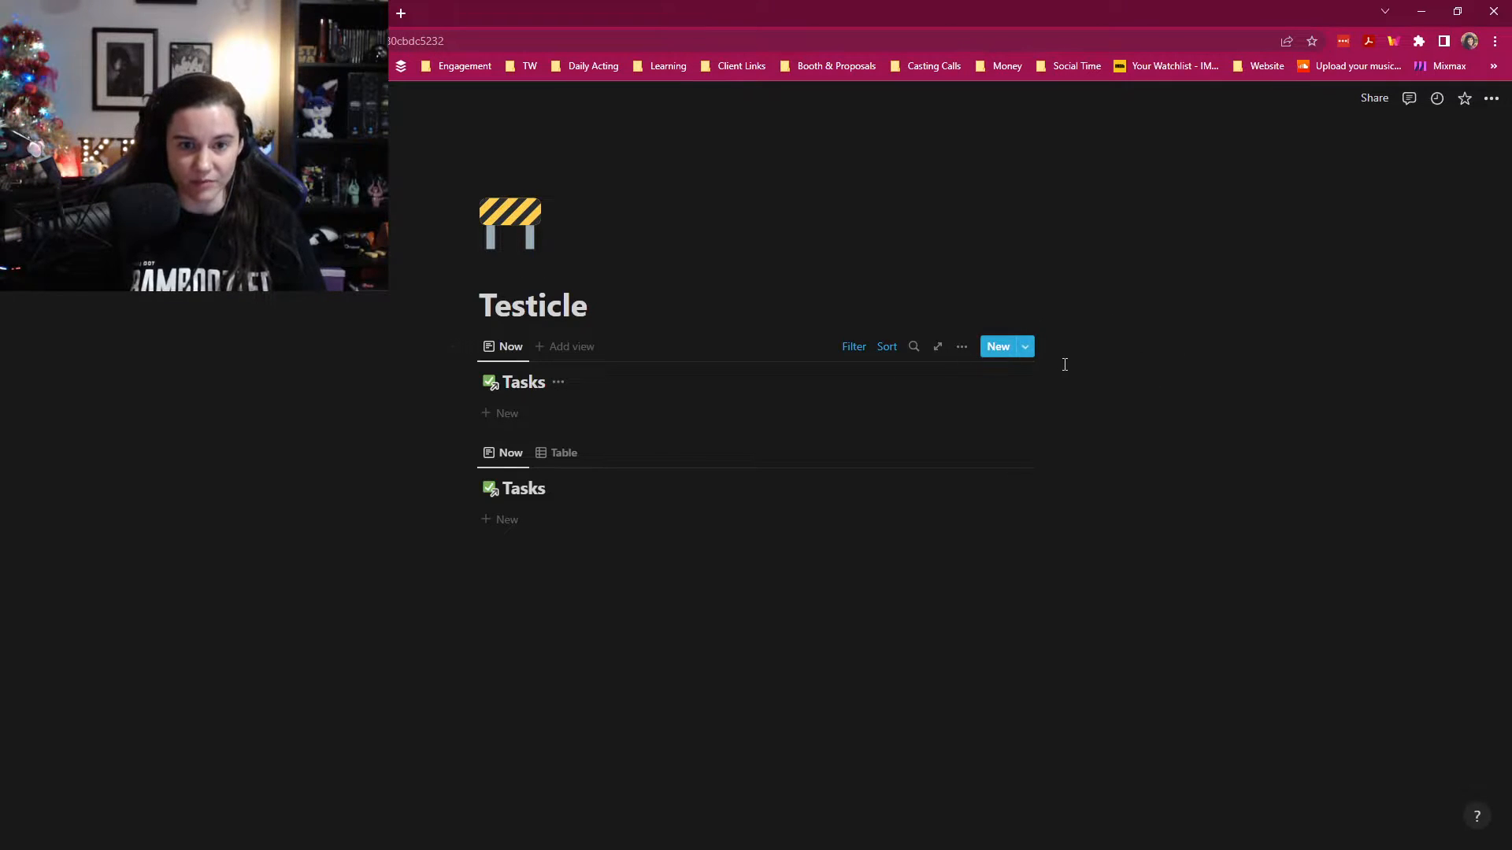
Step: Add a view to the first Tasks block with Daily Habits as its source, copying the existing New Day view
{"action": "left_click", "coordinate": [567, 347]}
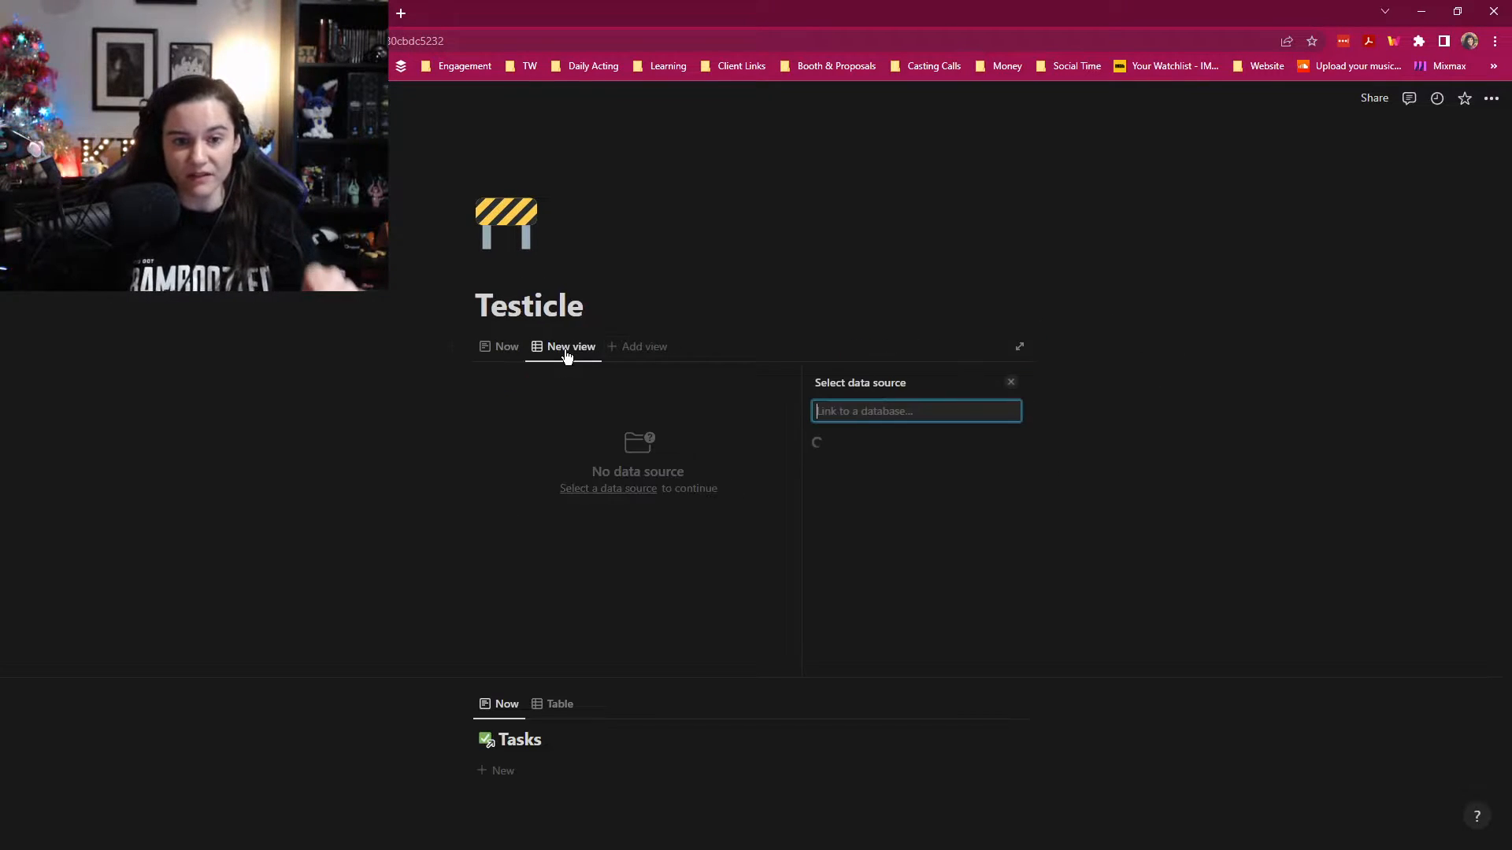
{"action": "left_click", "coordinate": [898, 472]}
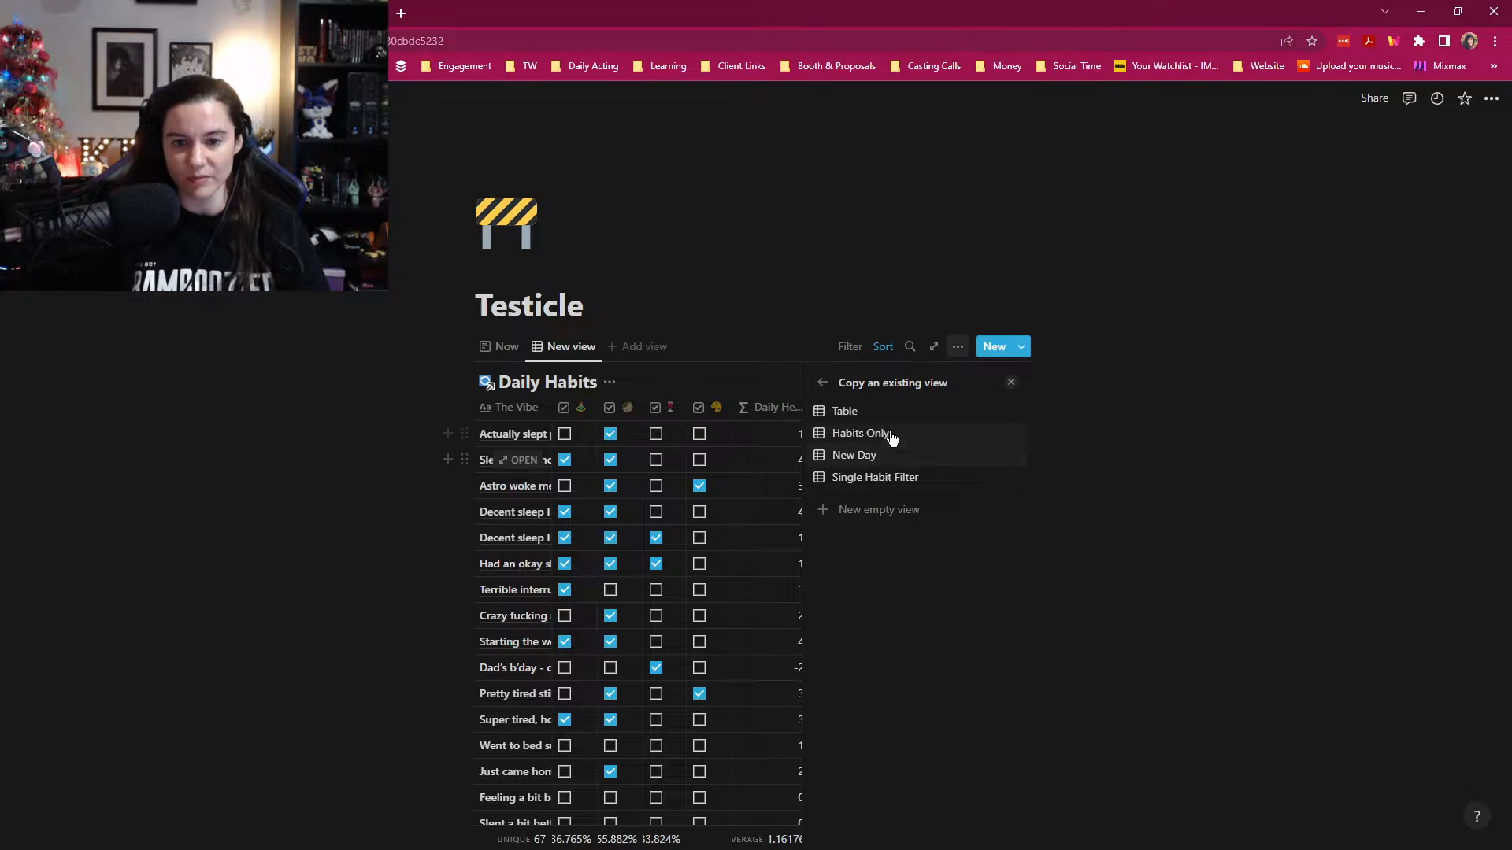
{"action": "left_click", "coordinate": [895, 457]}
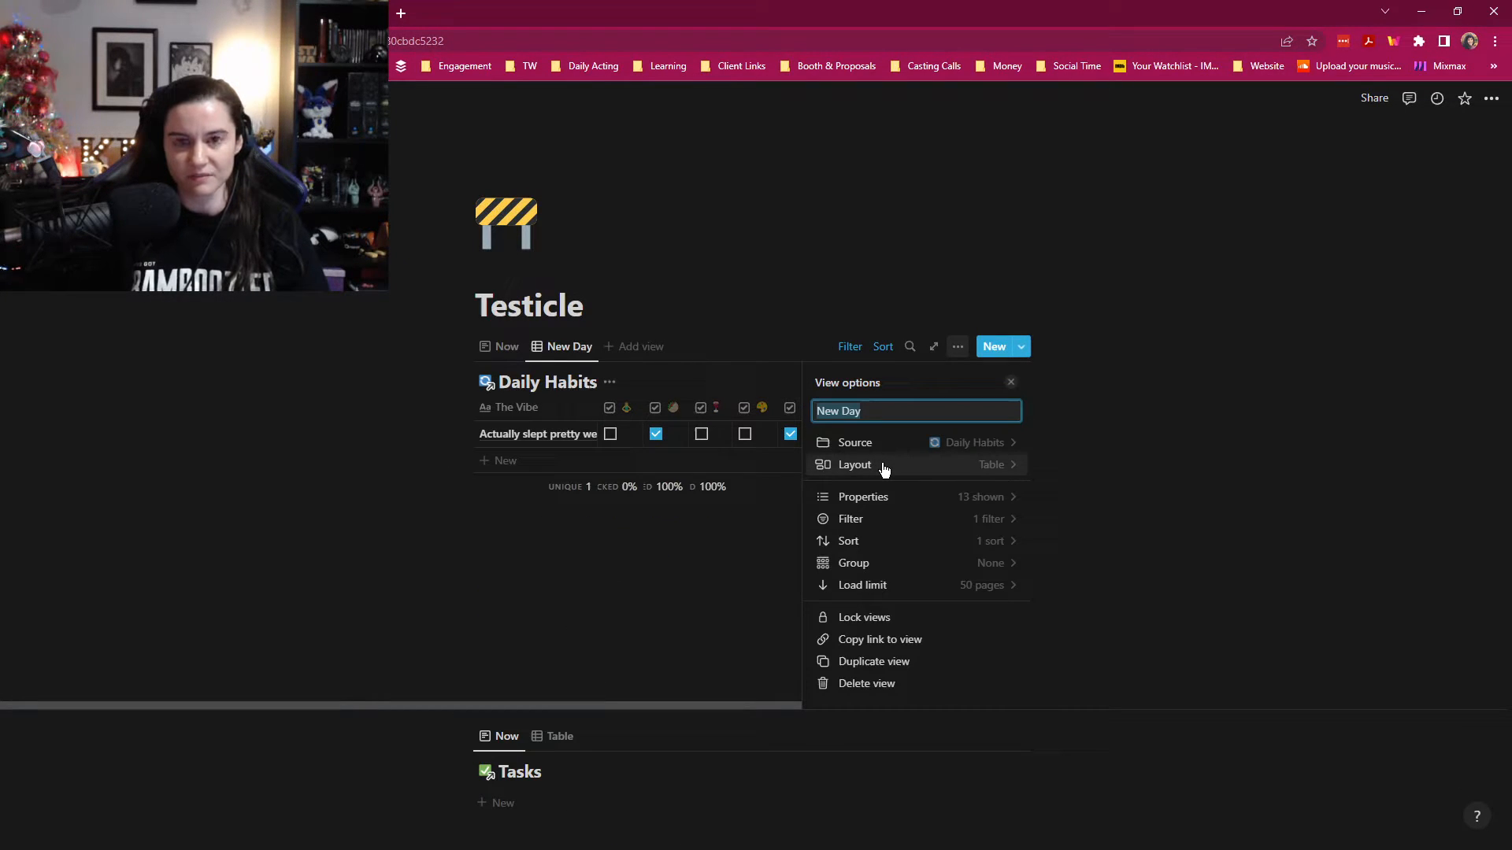
{"action": "left_click", "coordinate": [692, 599]}
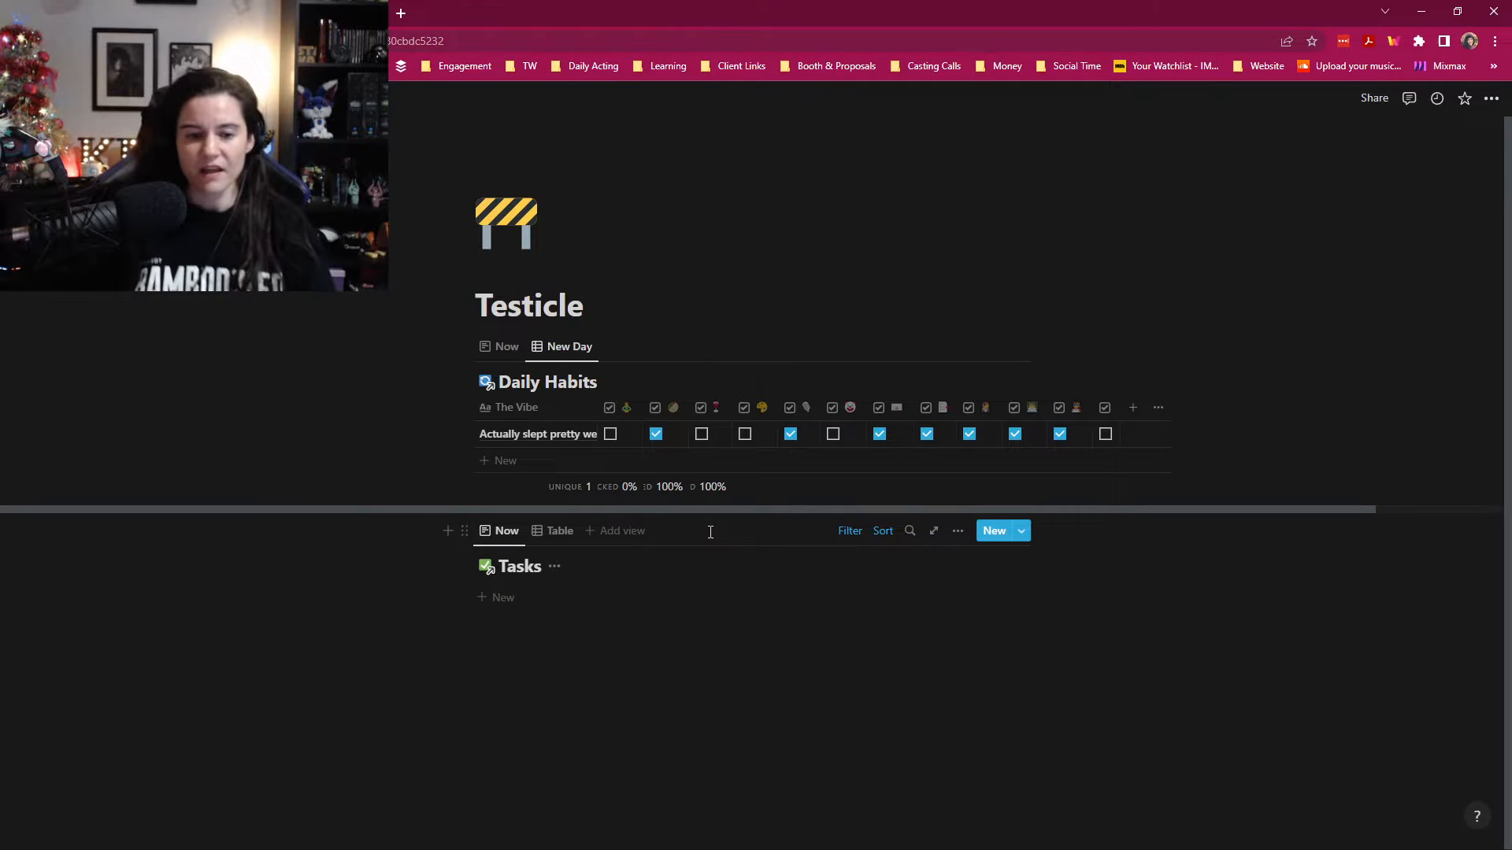
Step: Switch the first block between its Now and New Day views to compare the two data sources, ending on New Day
{"action": "left_click", "coordinate": [506, 537]}
{"action": "left_click", "coordinate": [804, 731]}
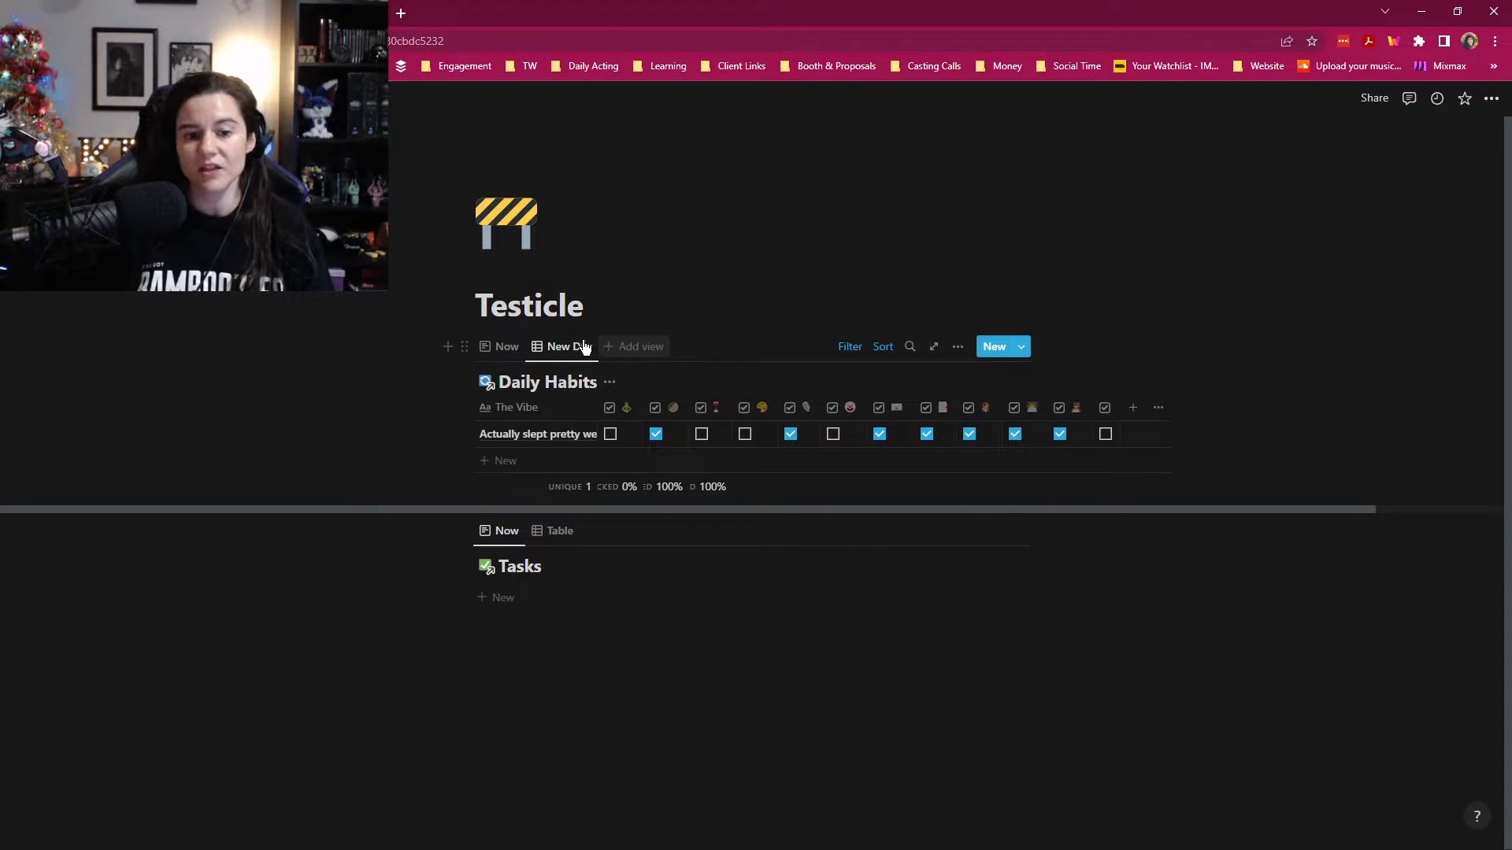
{"action": "left_click", "coordinate": [496, 347]}
{"action": "left_click", "coordinate": [560, 347]}
{"action": "left_click", "coordinate": [560, 348]}
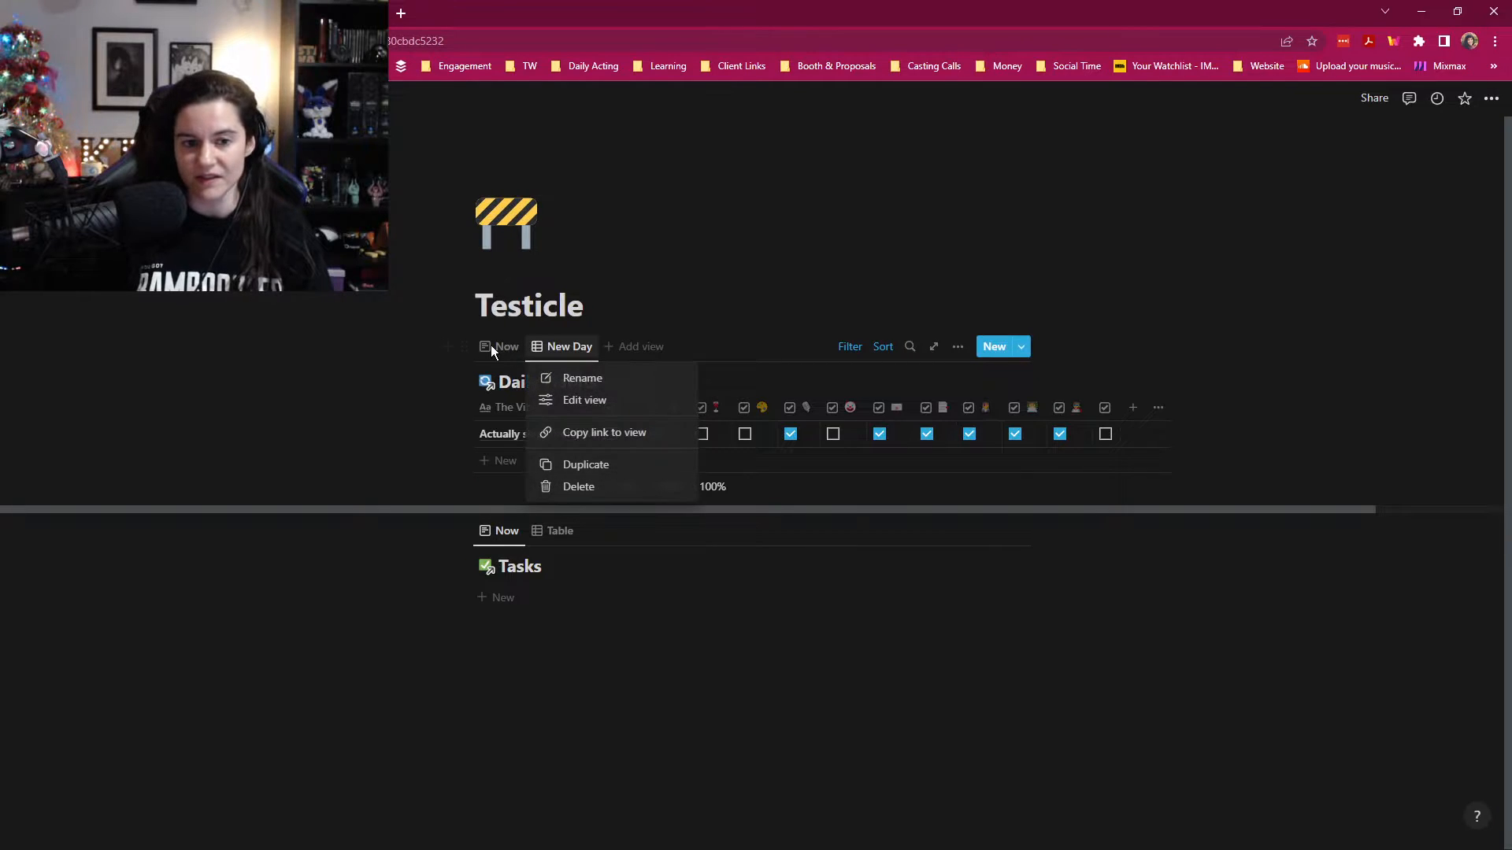
{"action": "left_click", "coordinate": [520, 358]}
{"action": "left_click", "coordinate": [513, 353]}
{"action": "left_click", "coordinate": [583, 352]}
{"action": "left_click", "coordinate": [500, 352]}
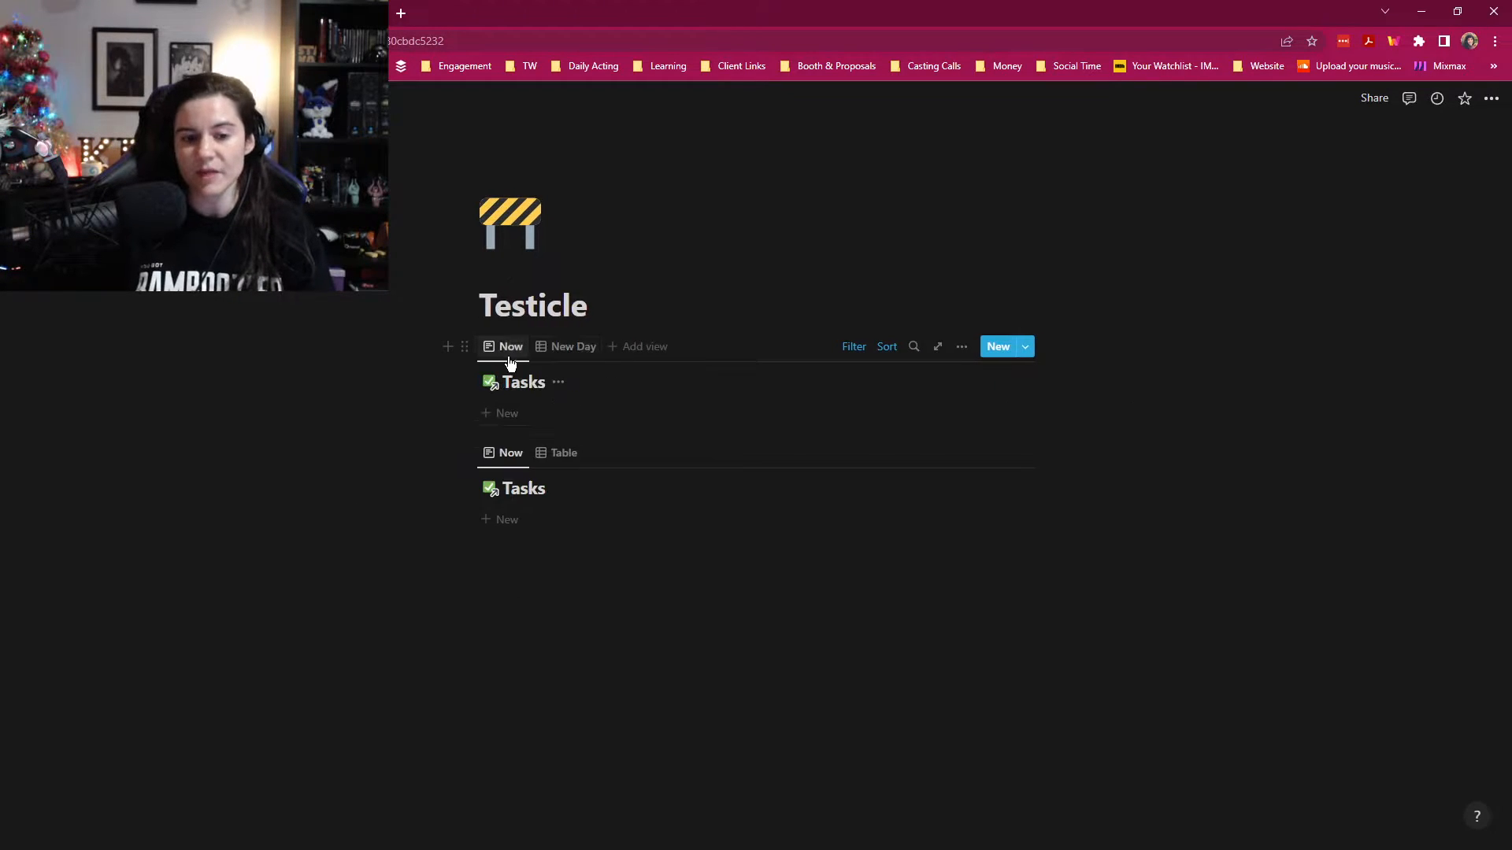
{"action": "left_click", "coordinate": [564, 352]}
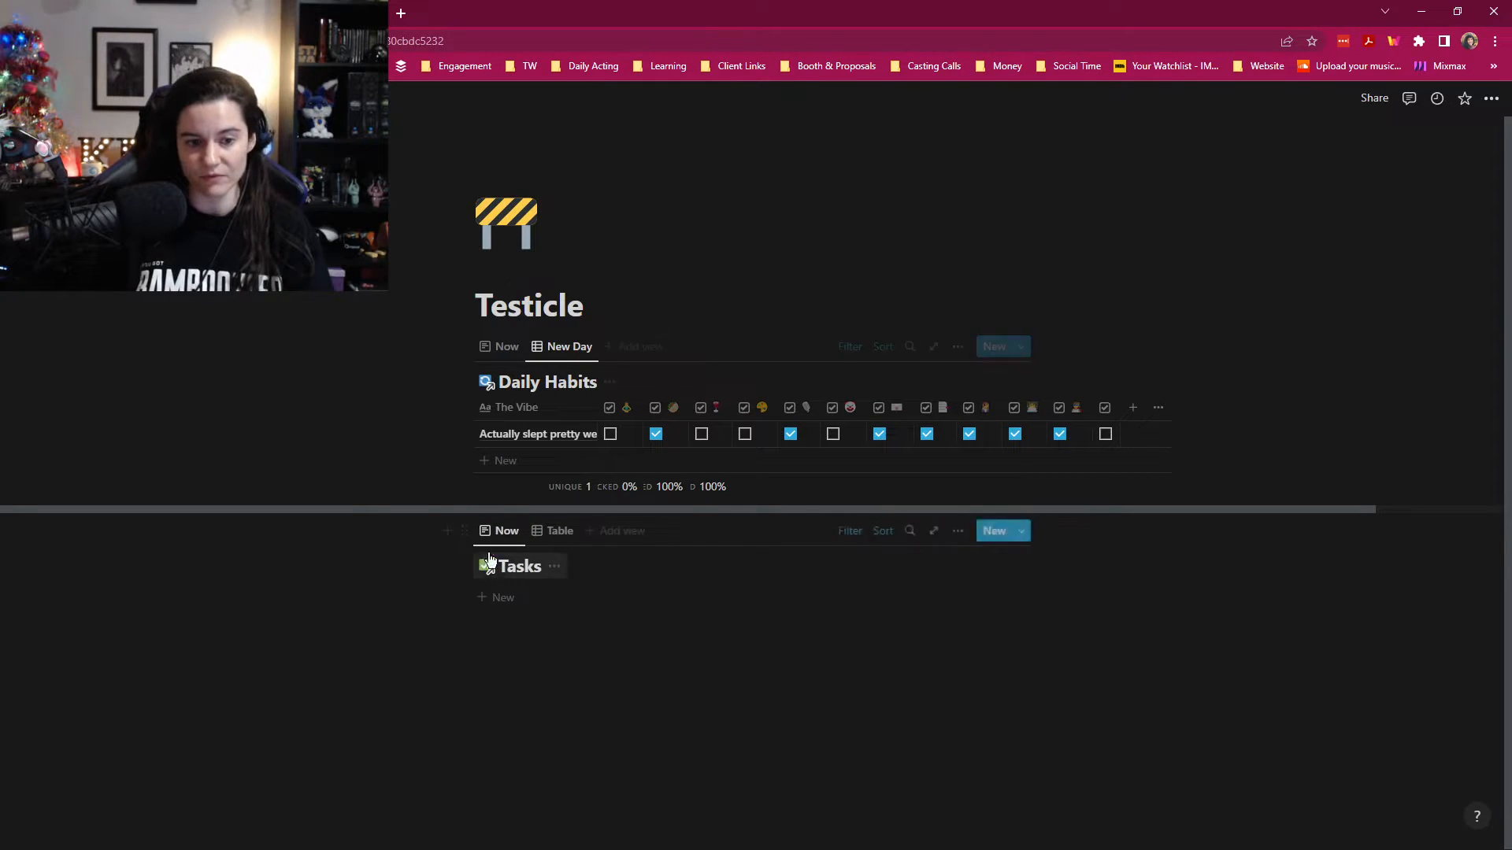
Step: Copy the link to the New Day view and paste it below the second Tasks block as a linked view of Daily Habits
{"action": "left_click", "coordinate": [563, 347]}
{"action": "left_click", "coordinate": [559, 342]}
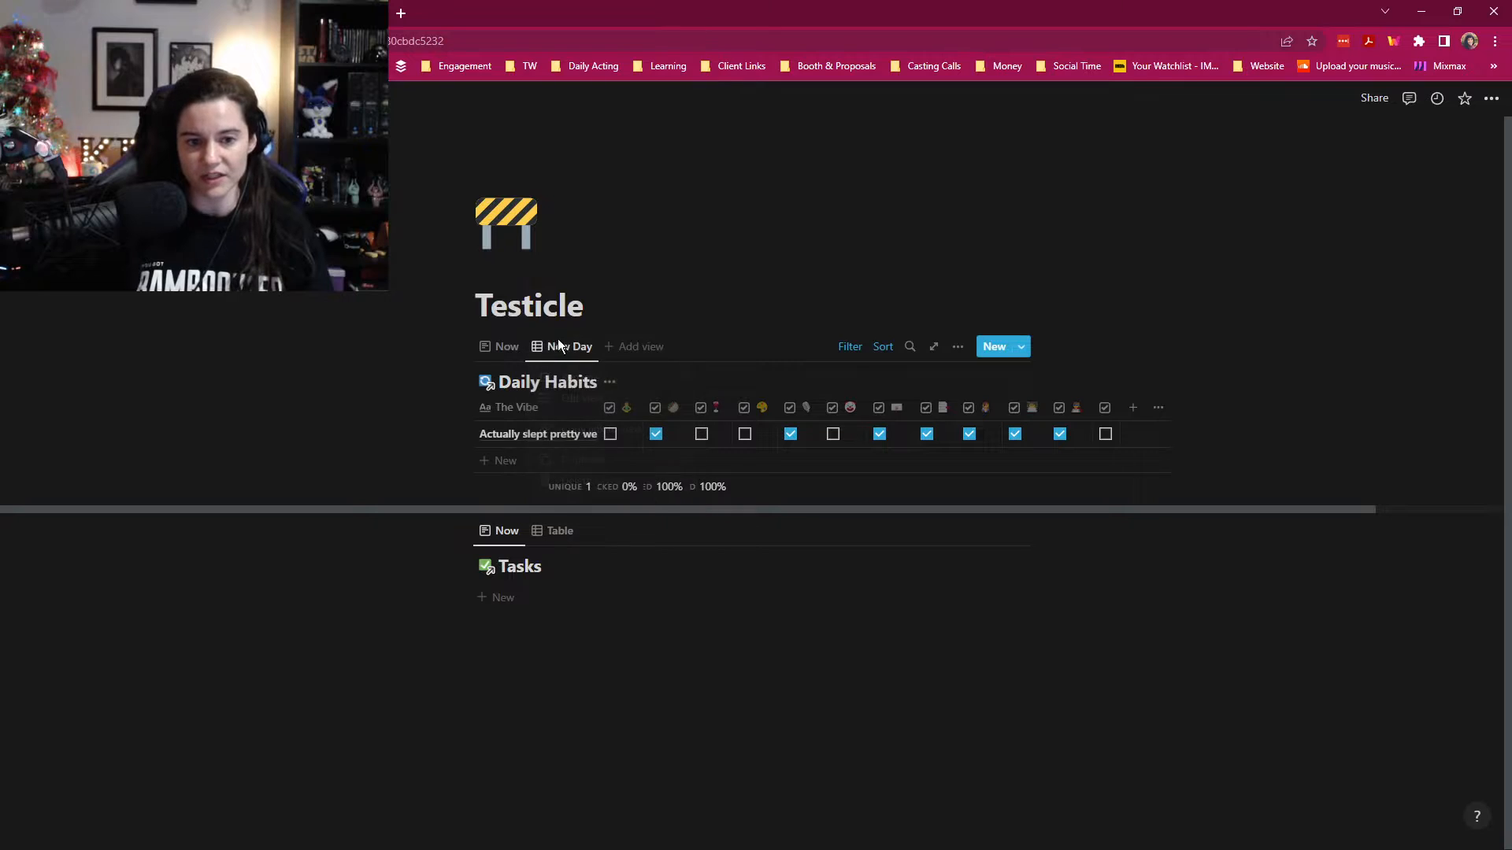
{"action": "left_click", "coordinate": [551, 345]}
{"action": "left_click", "coordinate": [634, 432]}
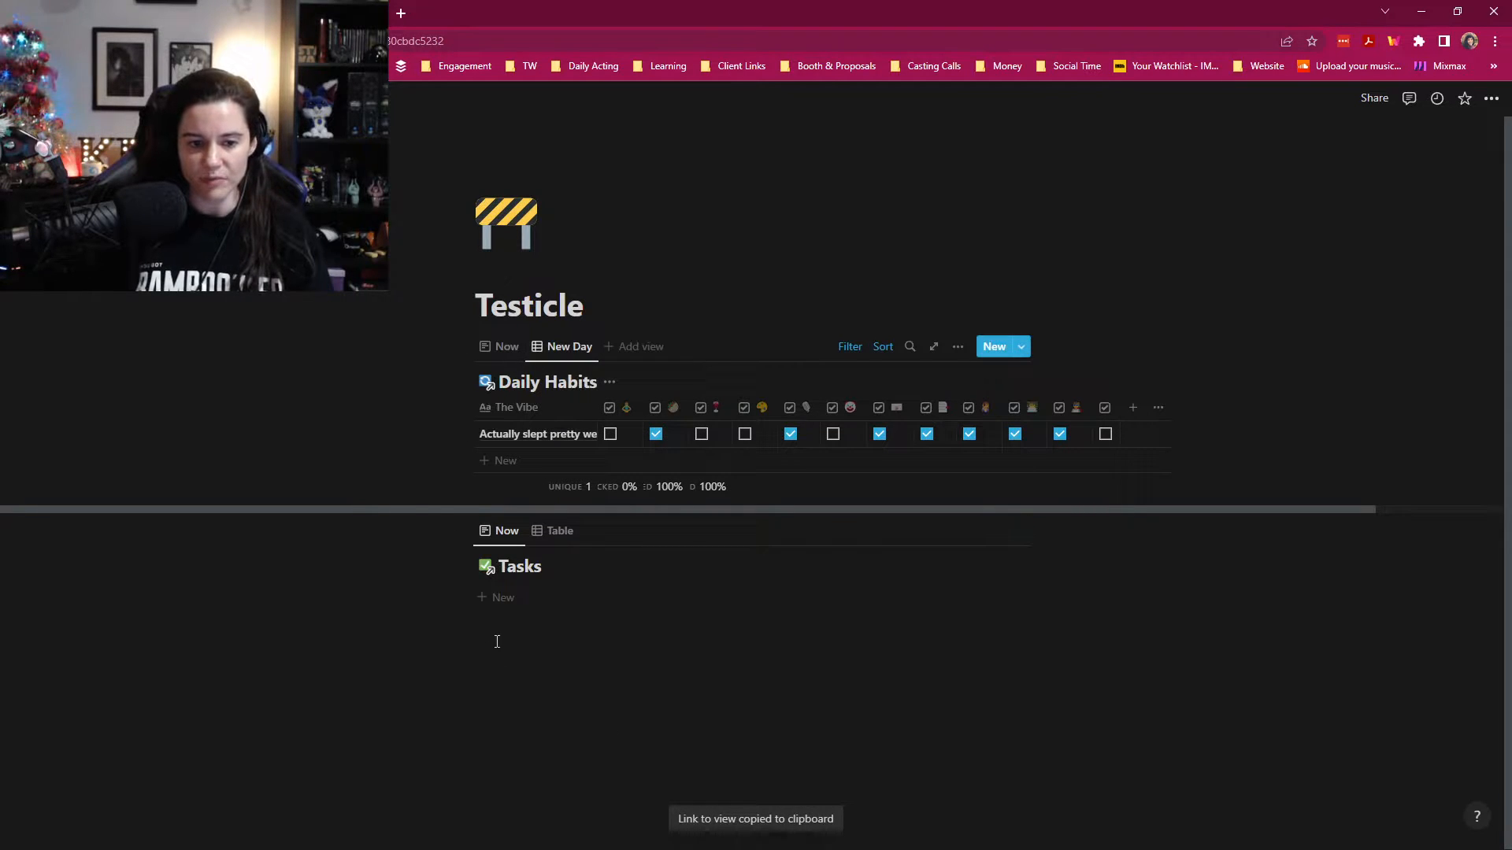
{"action": "left_click", "coordinate": [447, 532]}
{"action": "left_click", "coordinate": [540, 661]}
{"action": "key", "text": "ctrl+v"}
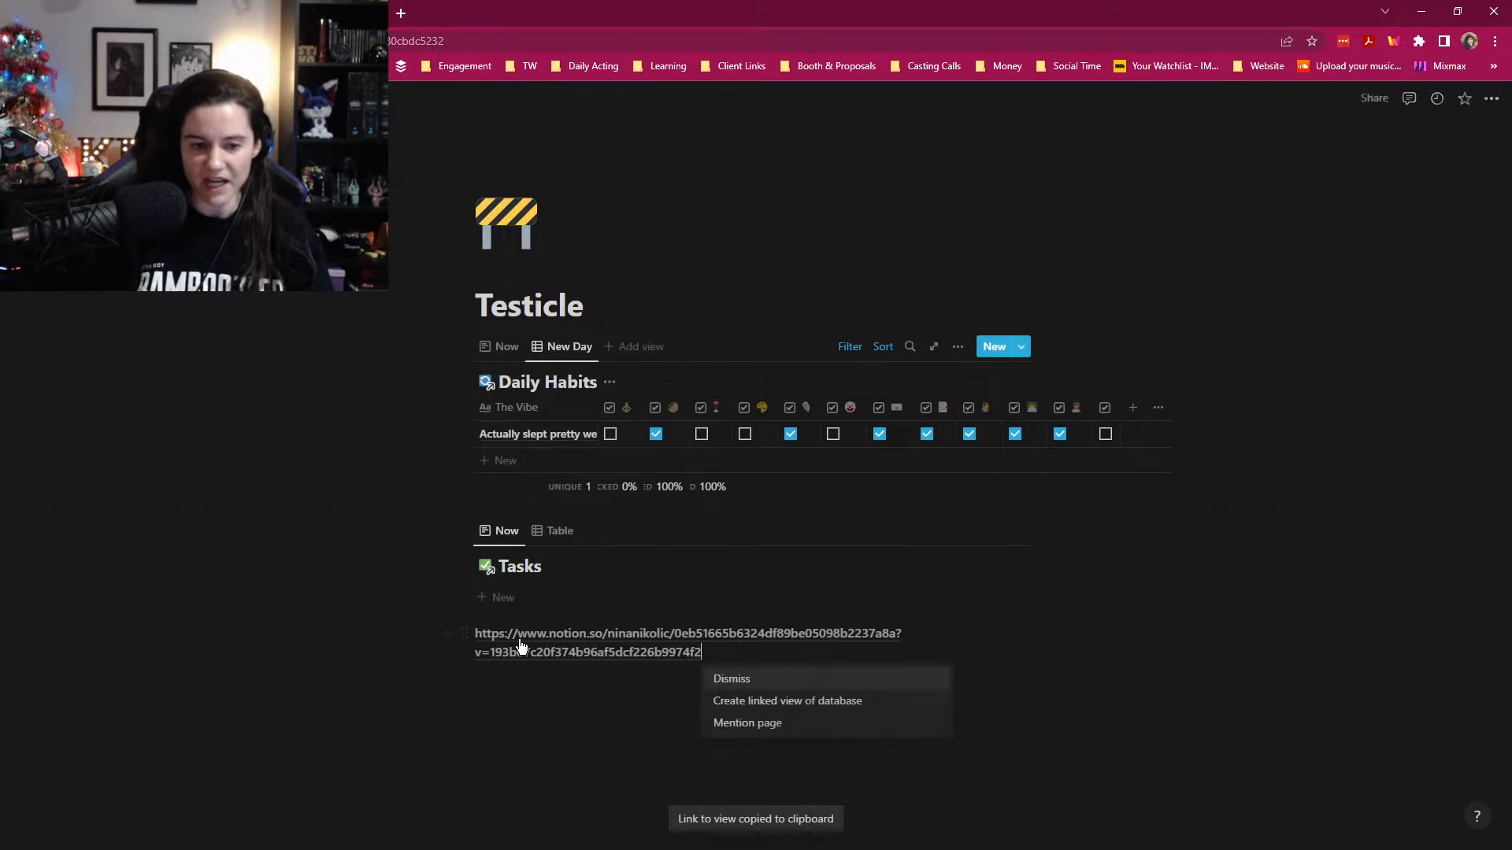
{"action": "left_click", "coordinate": [845, 710]}
{"action": "left_click", "coordinate": [631, 810]}
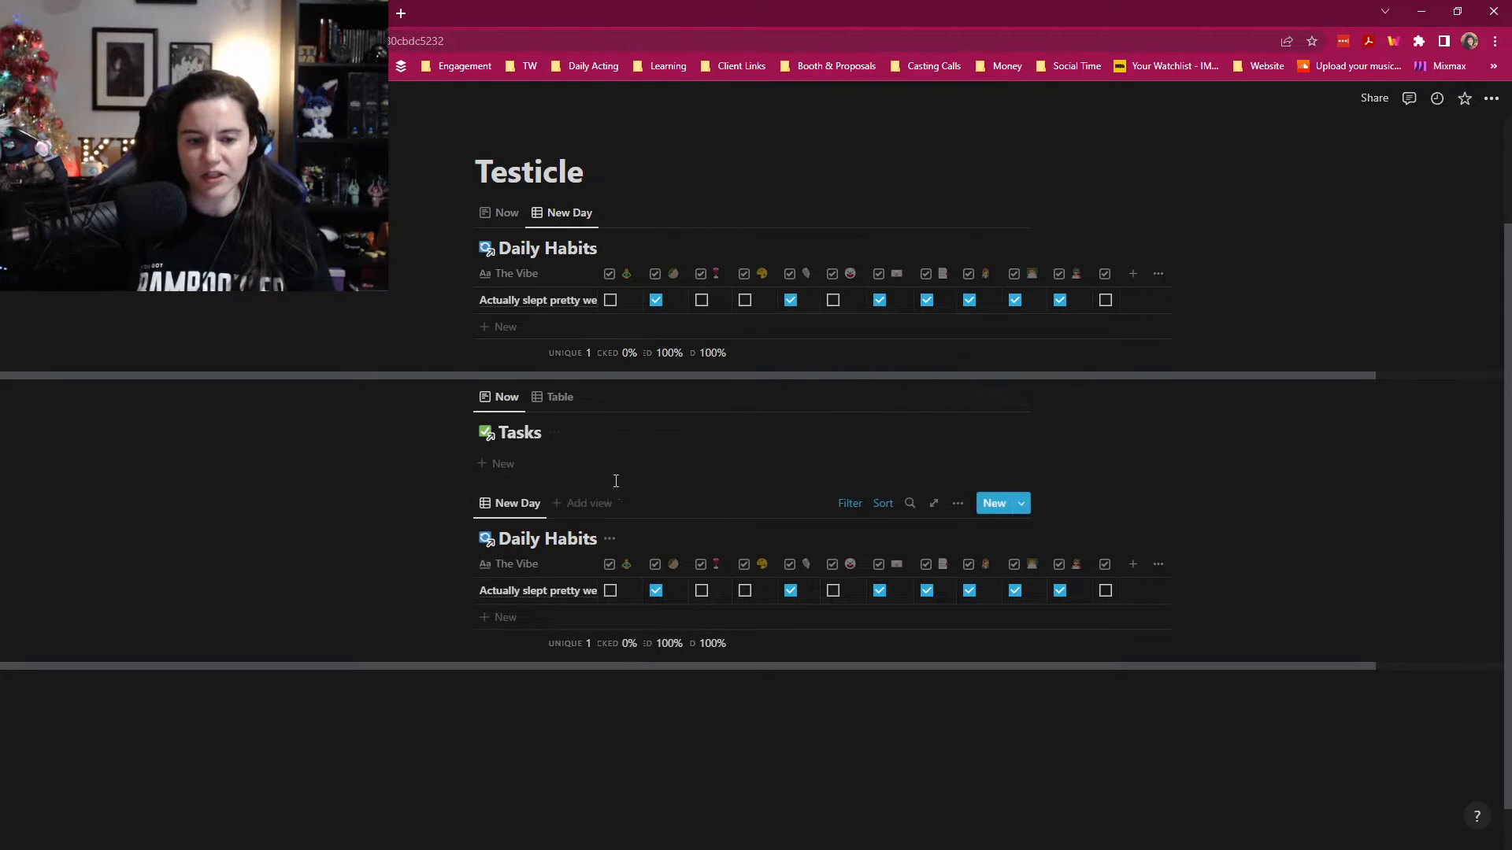
{"action": "scroll", "coordinate": [616, 481], "scroll_direction": "up", "scroll_amount": 2}
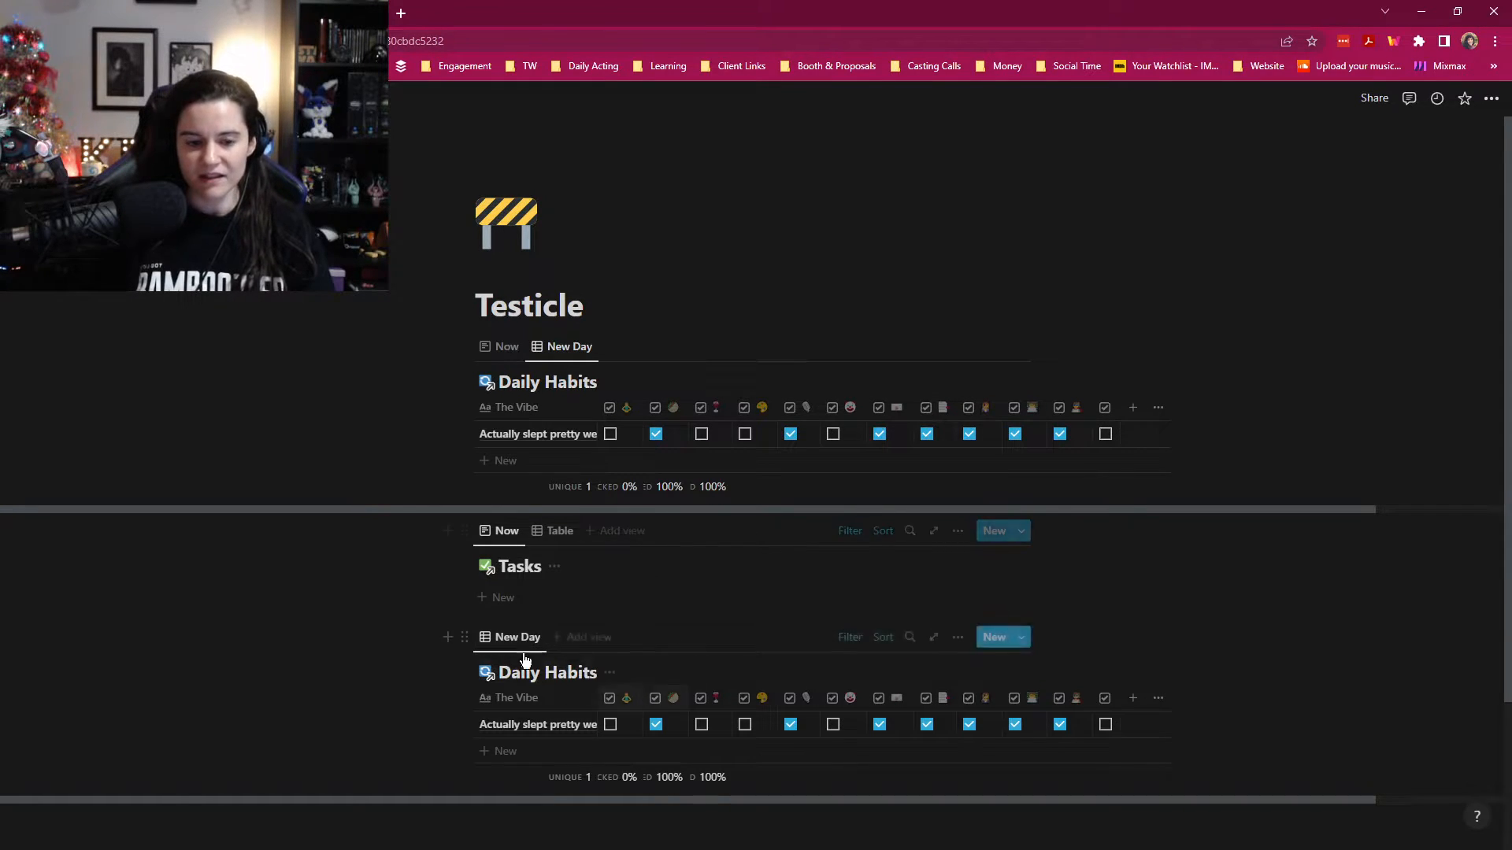
{"action": "scroll", "coordinate": [658, 646], "scroll_direction": "down", "scroll_amount": 2}
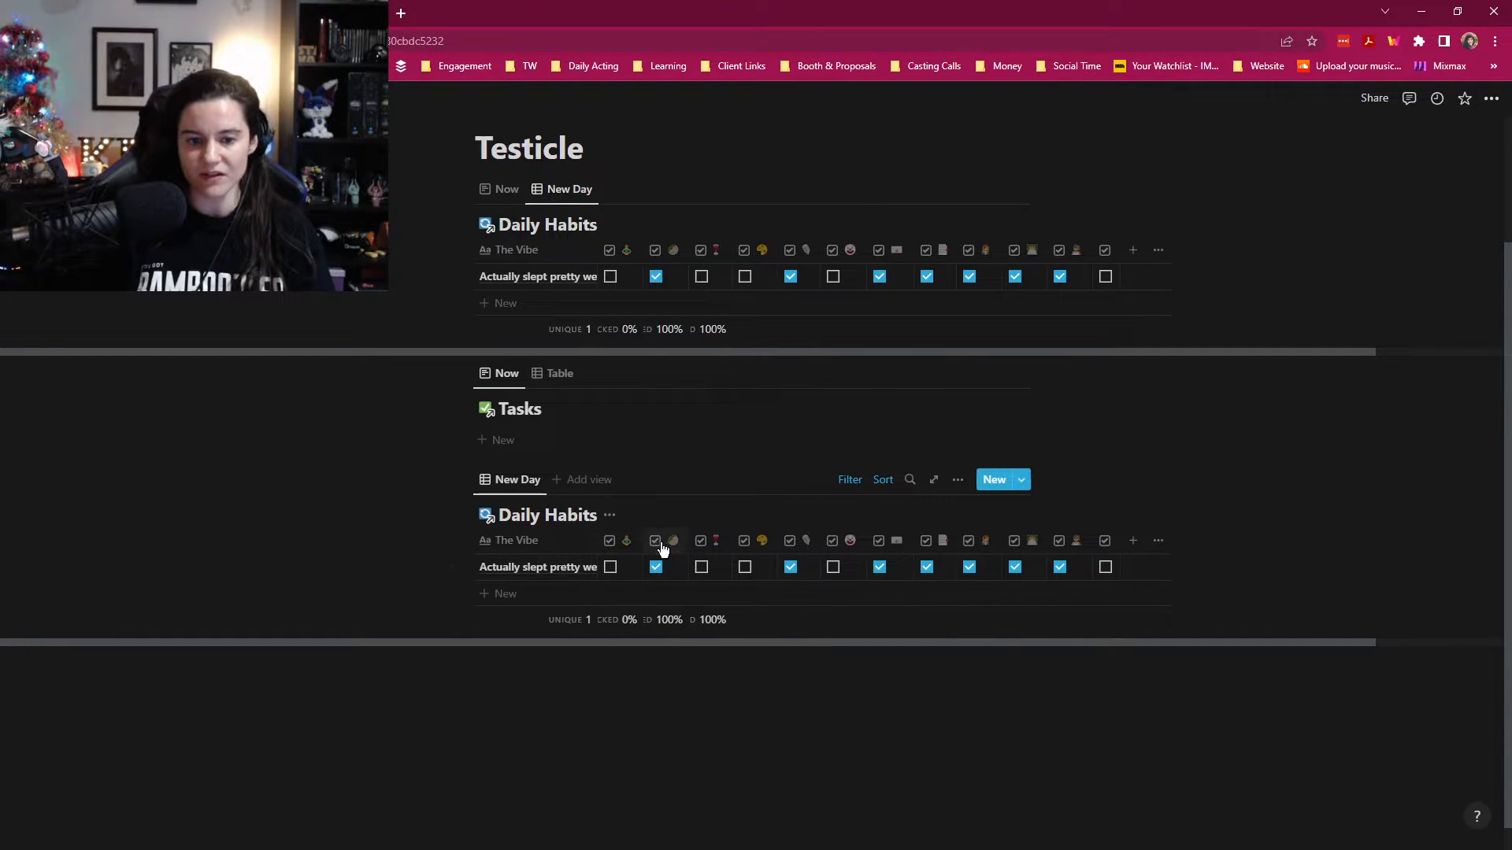
Step: Hide the green, microphone, face and orange icon checkbox columns in the linked New Day view below the second Tasks block
{"action": "left_click", "coordinate": [649, 536]}
{"action": "left_click", "coordinate": [740, 702]}
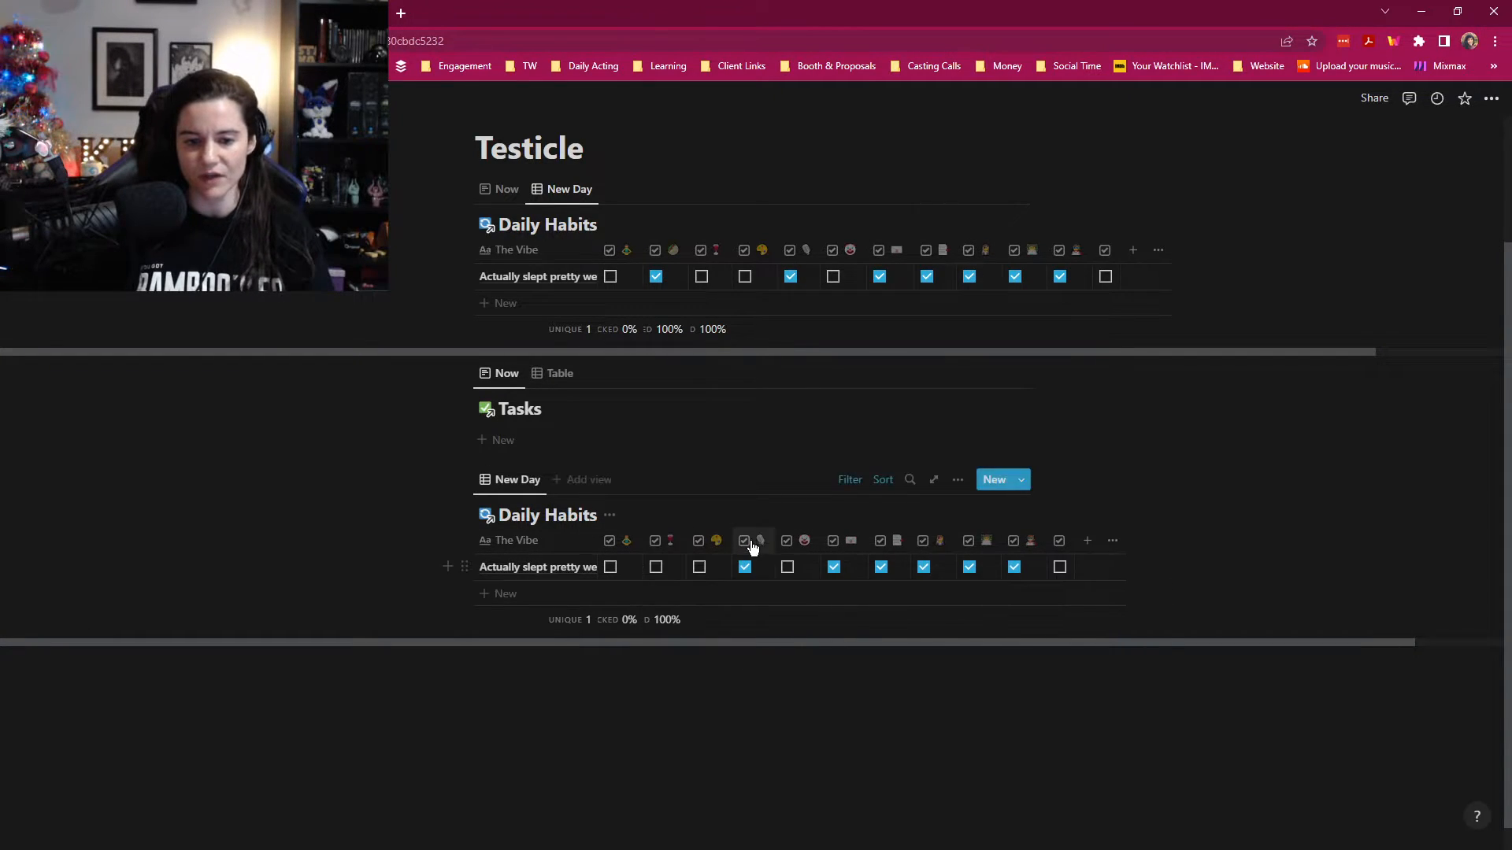
{"action": "left_click", "coordinate": [750, 541]}
{"action": "left_click", "coordinate": [790, 701]}
{"action": "right_click", "coordinate": [827, 547]}
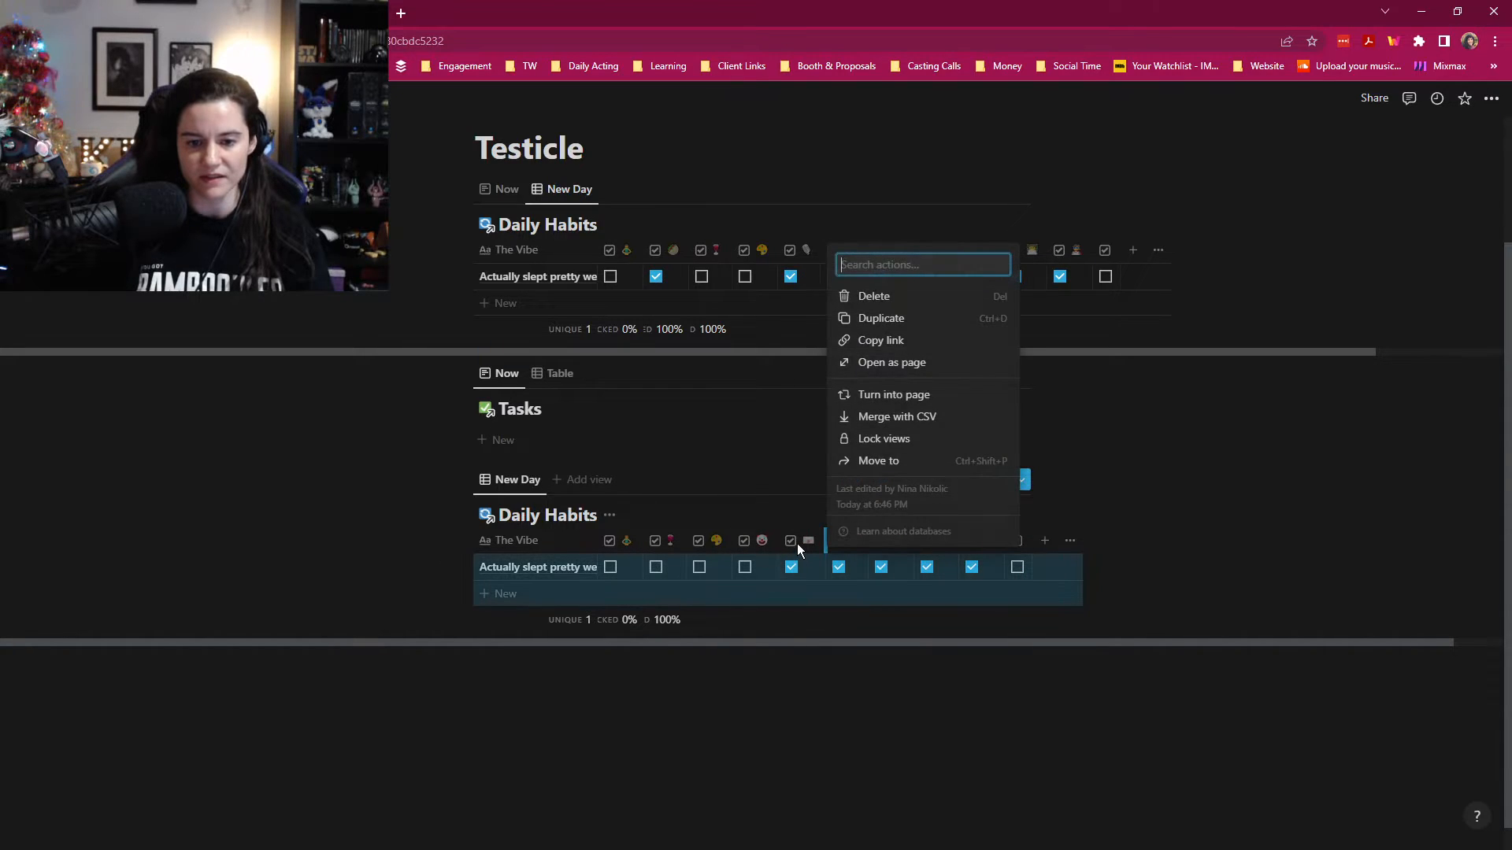
{"action": "key", "text": "Escape"}
{"action": "left_click", "coordinate": [762, 540]}
{"action": "left_click", "coordinate": [817, 701]}
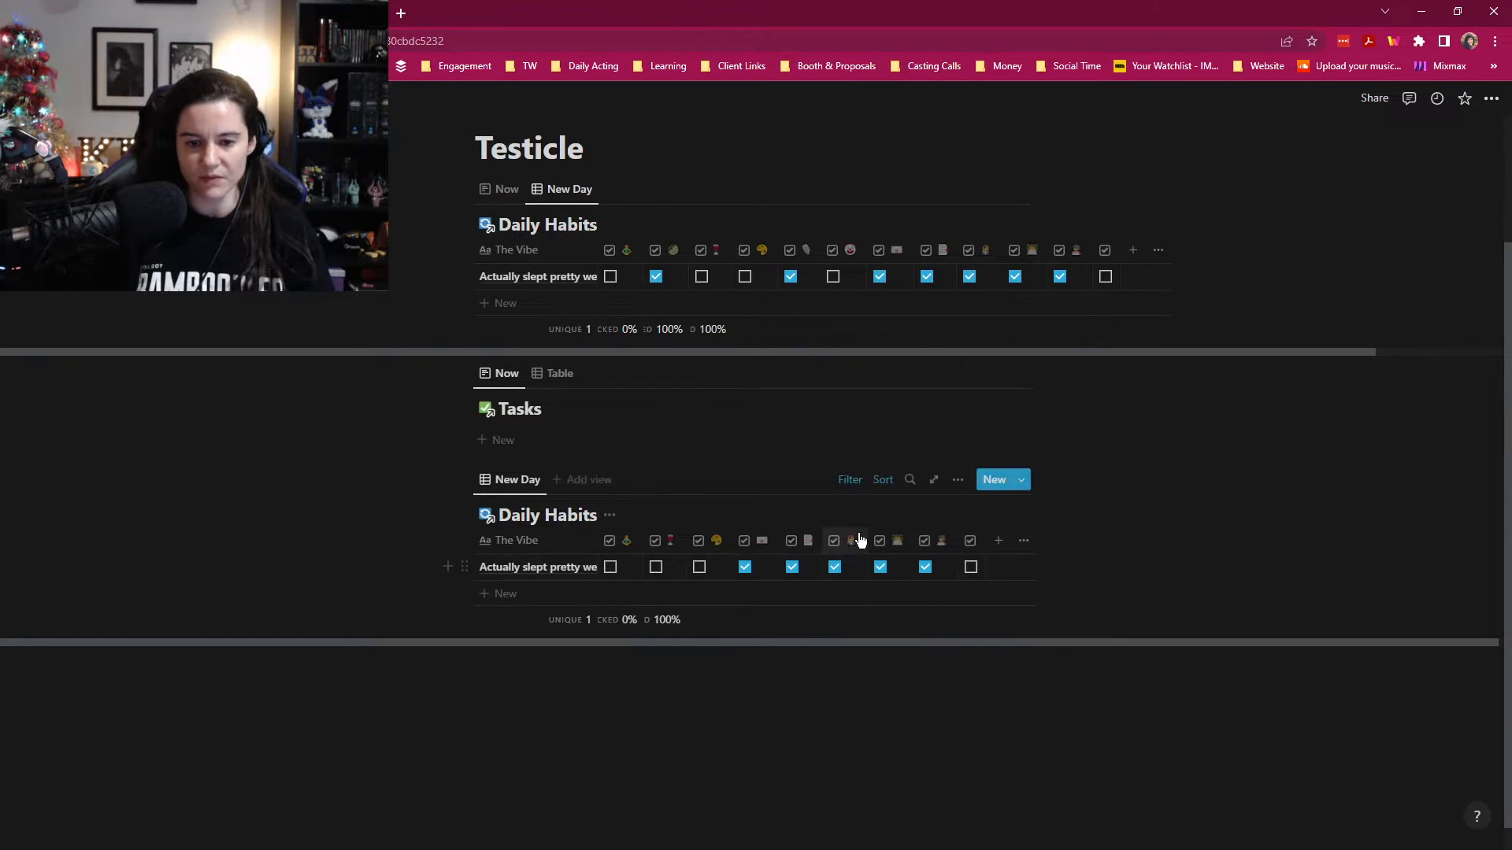
{"action": "left_click", "coordinate": [850, 541]}
{"action": "left_click", "coordinate": [866, 700]}
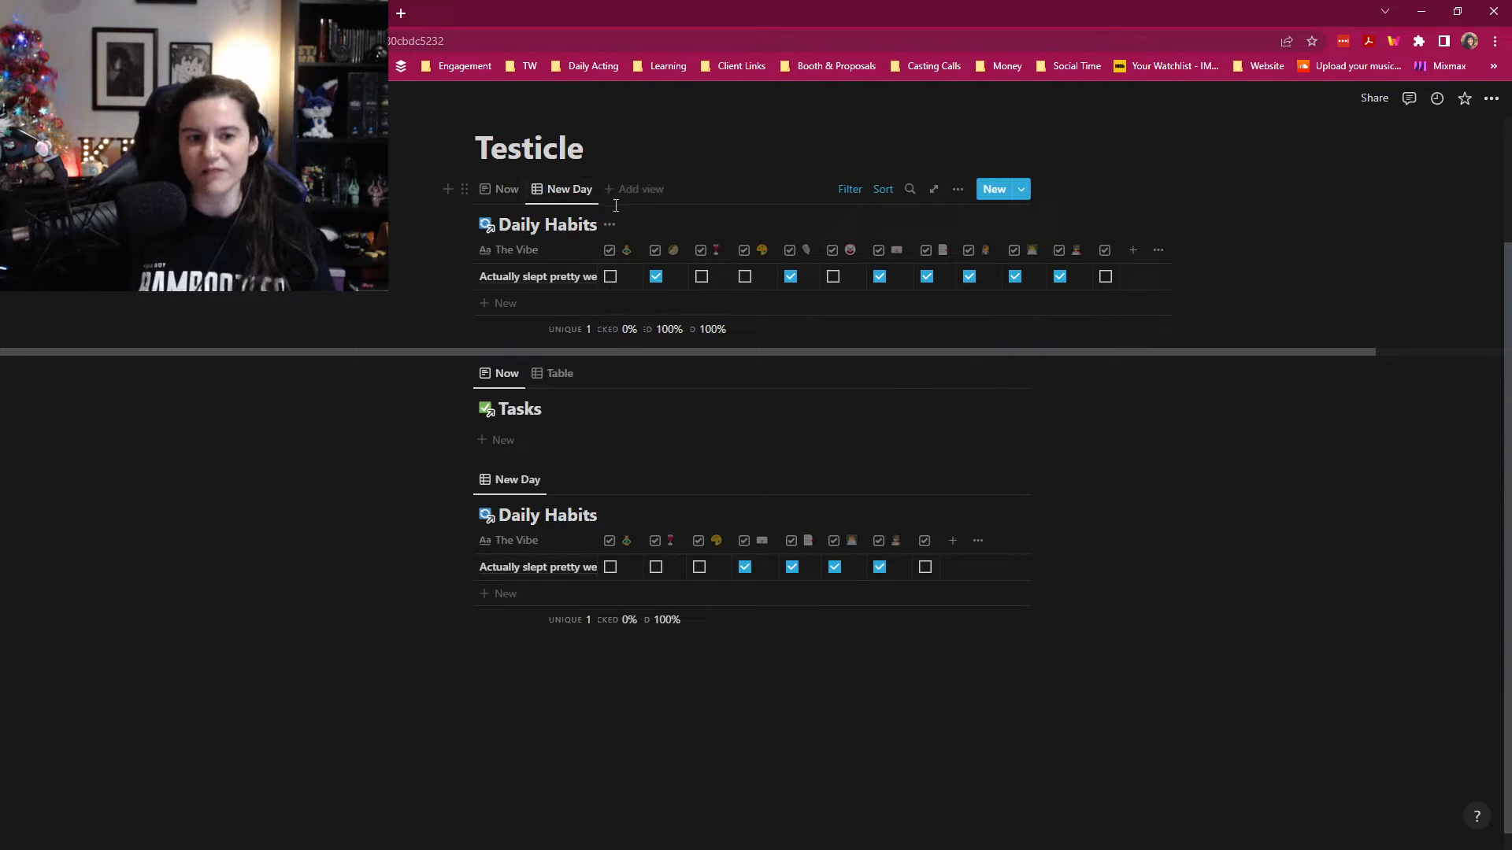
{"action": "left_click", "coordinate": [466, 192]}
{"action": "key", "text": "Escape"}
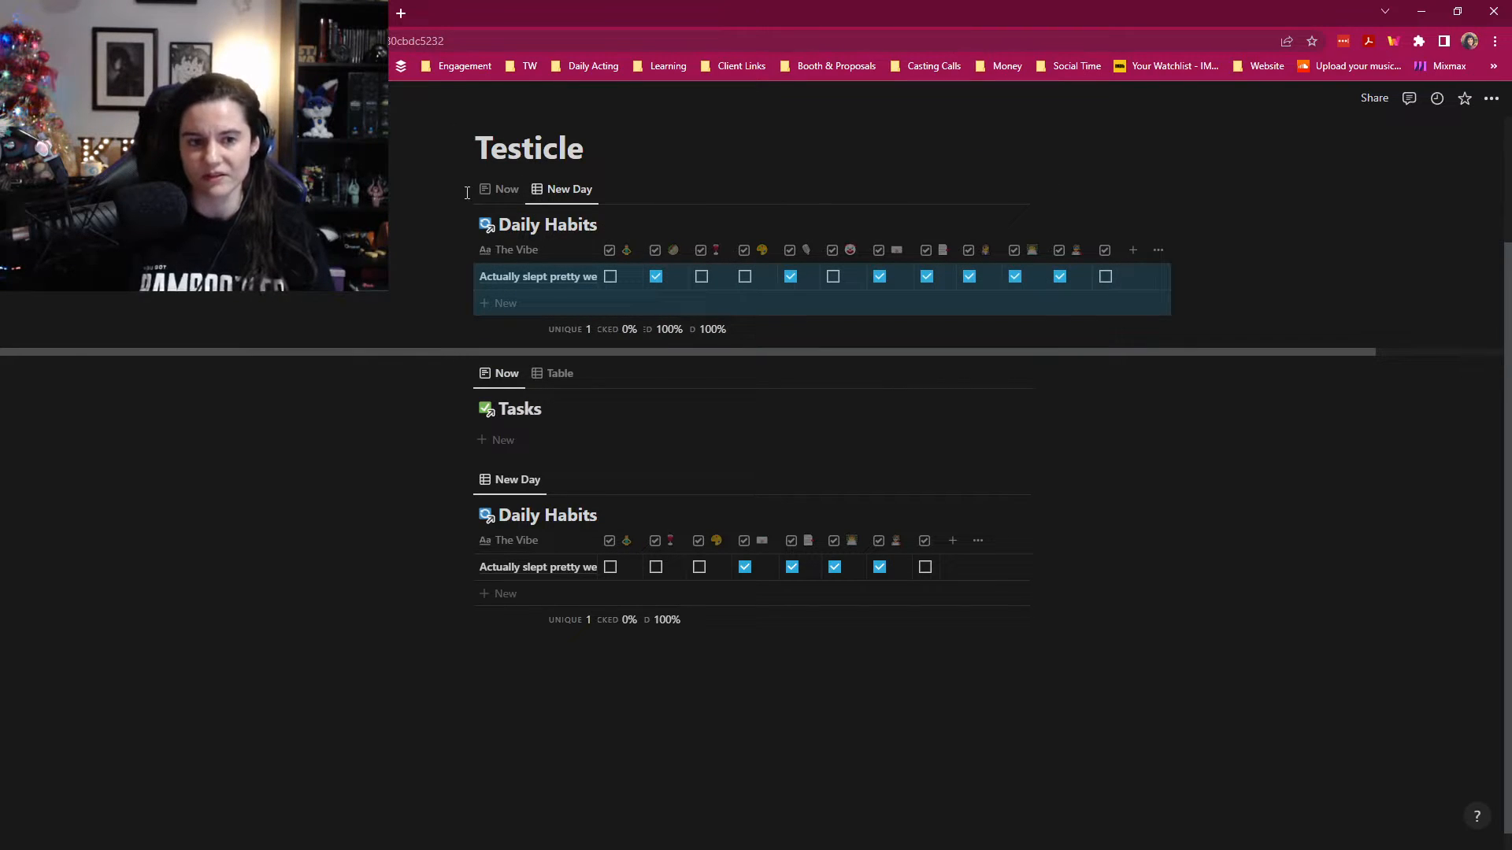
{"action": "key", "text": "Escape"}
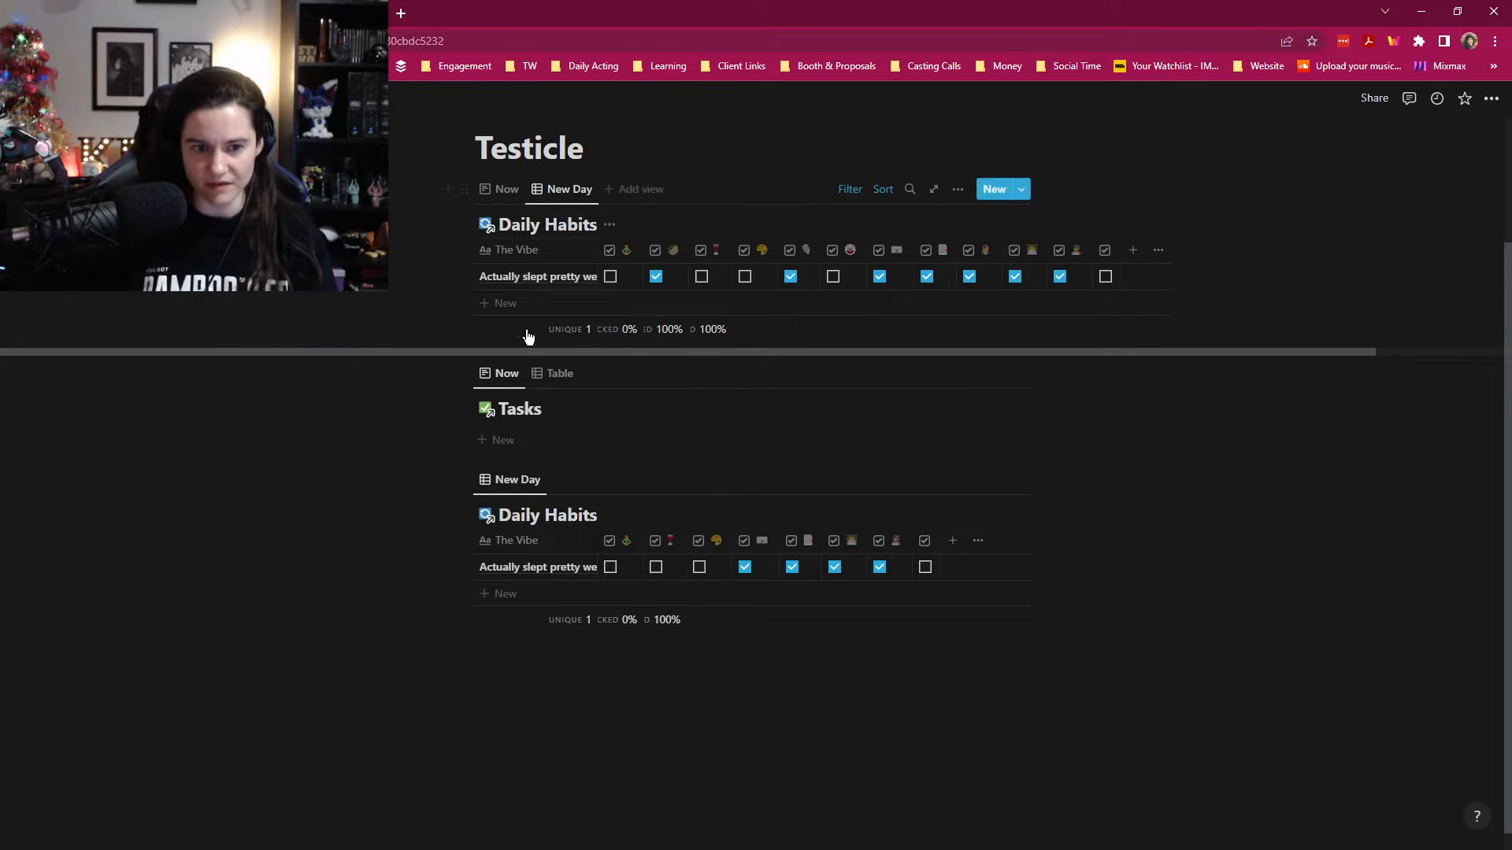
{"action": "left_click", "coordinate": [463, 375]}
{"action": "key", "text": "Escape"}
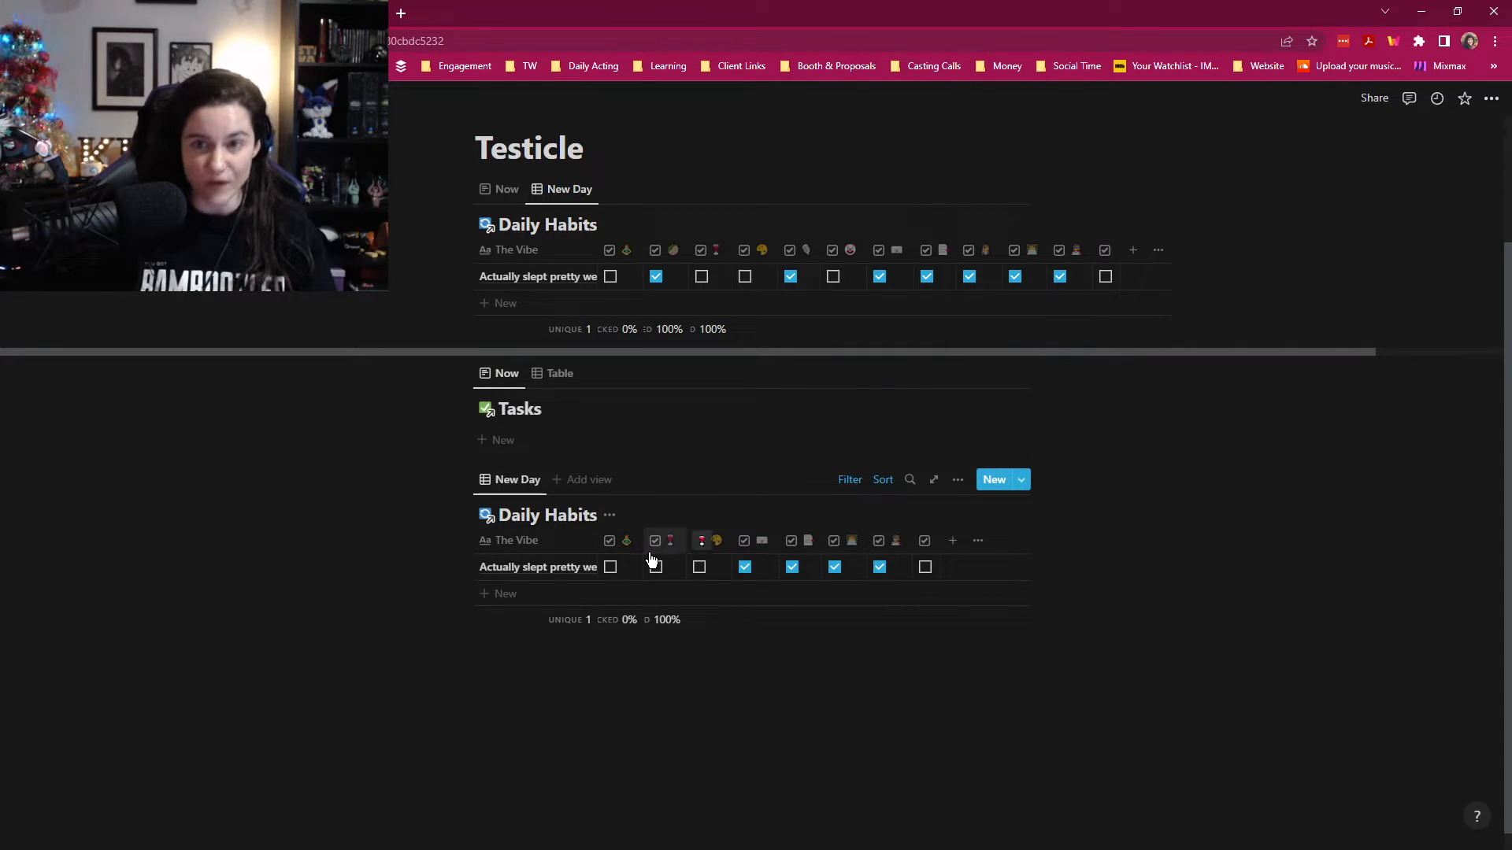
Step: Copy the link to the New Day view of the lowest Daily Habits block
{"action": "left_click", "coordinate": [504, 481]}
{"action": "key", "text": "Escape"}
{"action": "left_click", "coordinate": [503, 480]}
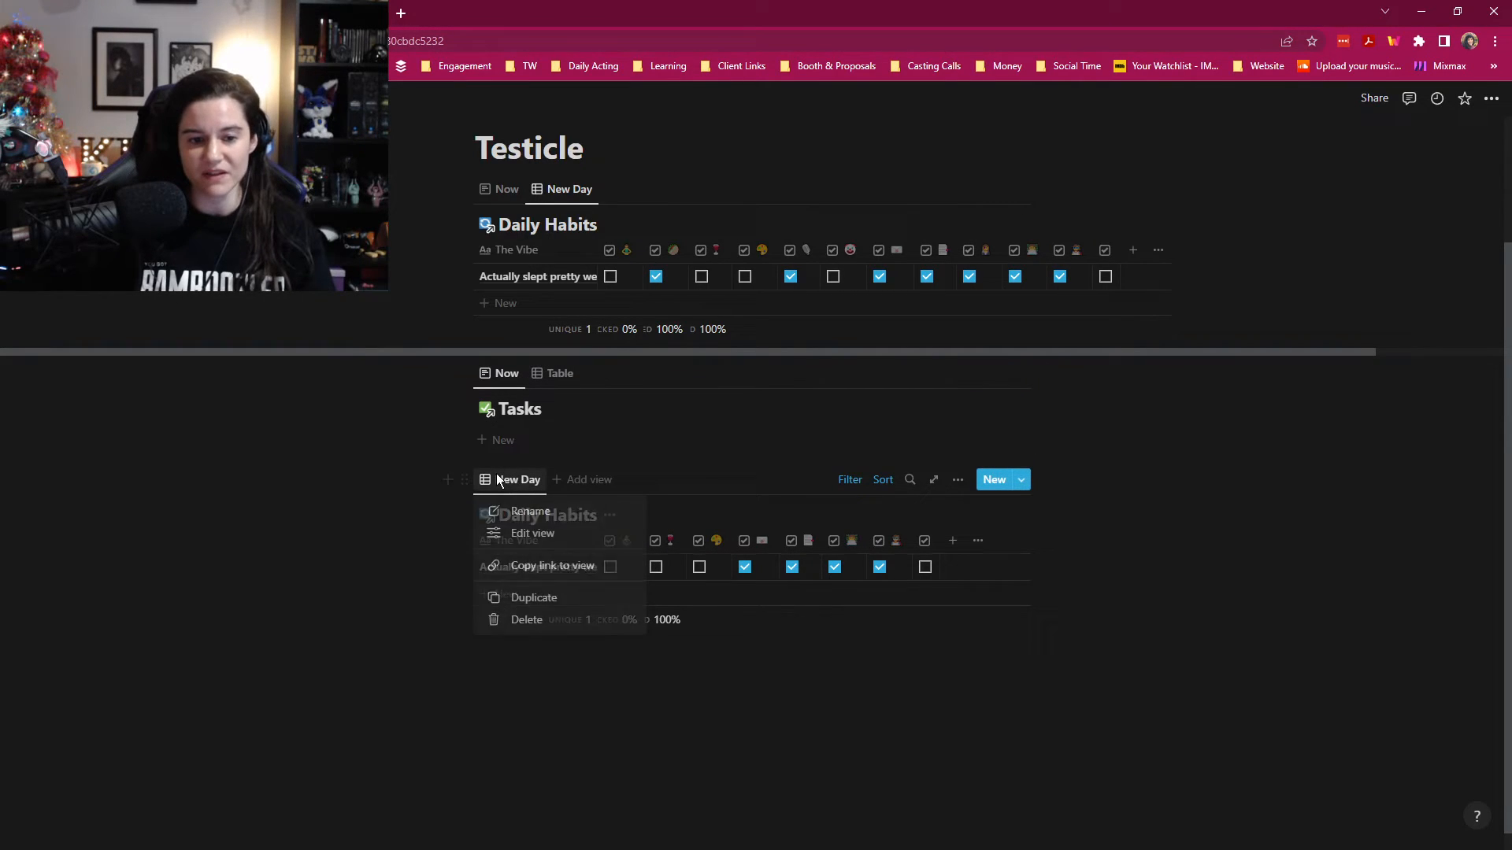
{"action": "left_click", "coordinate": [564, 573]}
Step: Add another Table view to the second Tasks block, and return that block to its Now view
{"action": "left_click", "coordinate": [628, 375]}
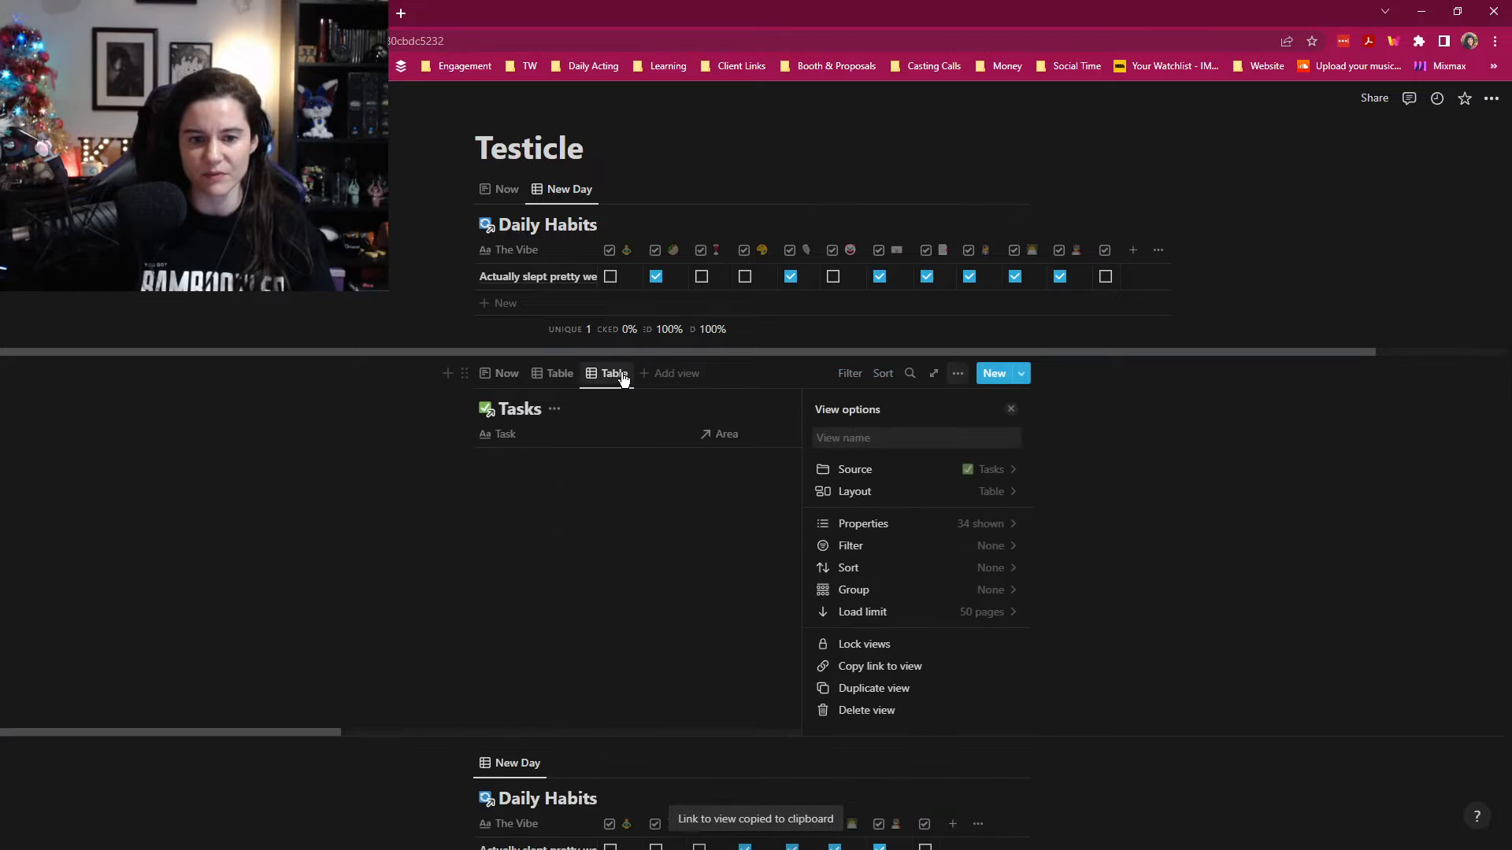
{"action": "left_click", "coordinate": [624, 377]}
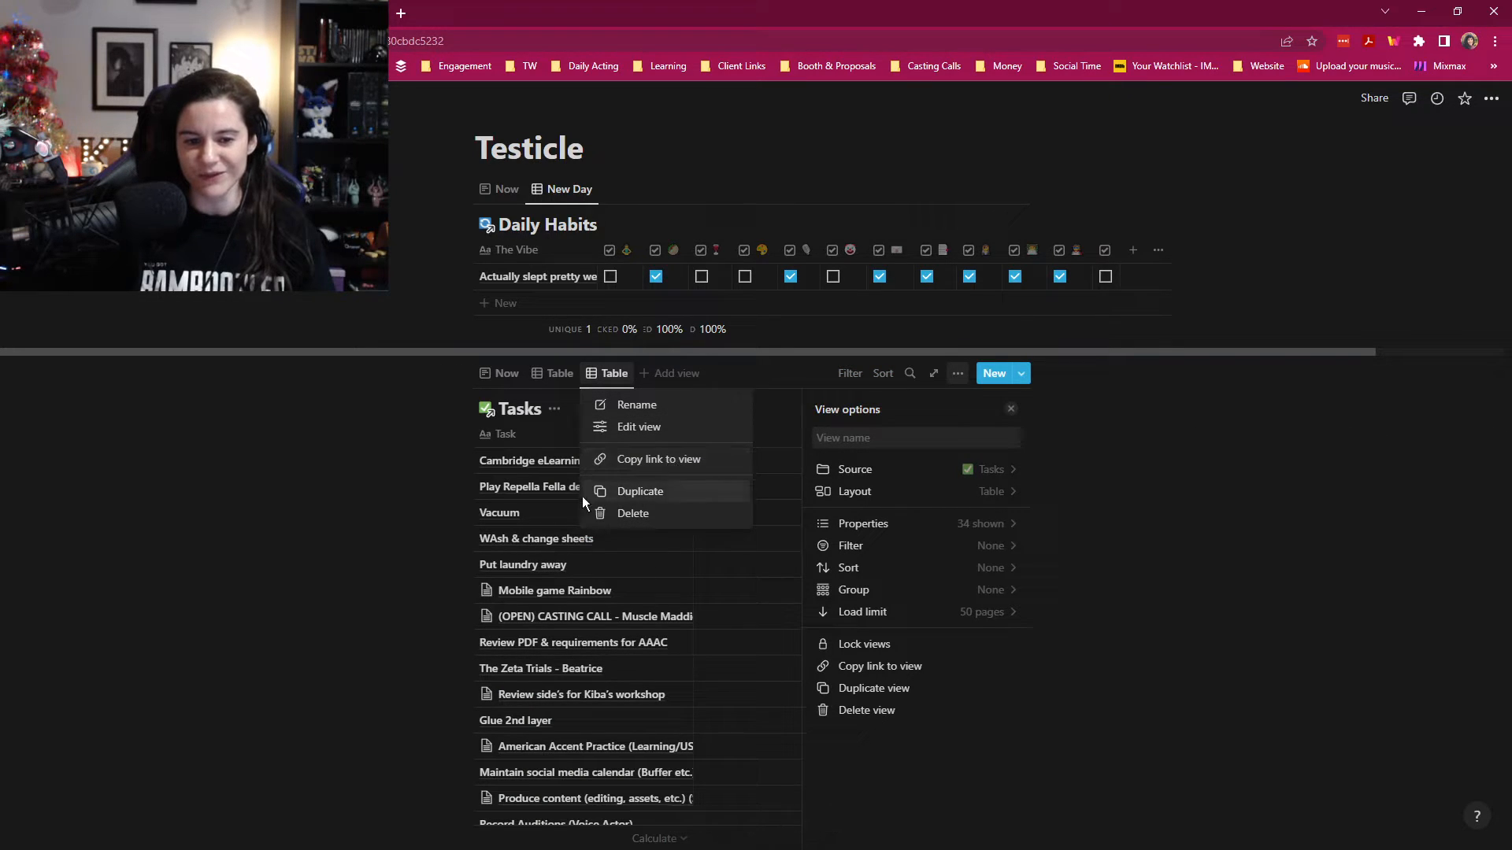
{"action": "left_click", "coordinate": [499, 384]}
{"action": "left_click", "coordinate": [497, 377]}
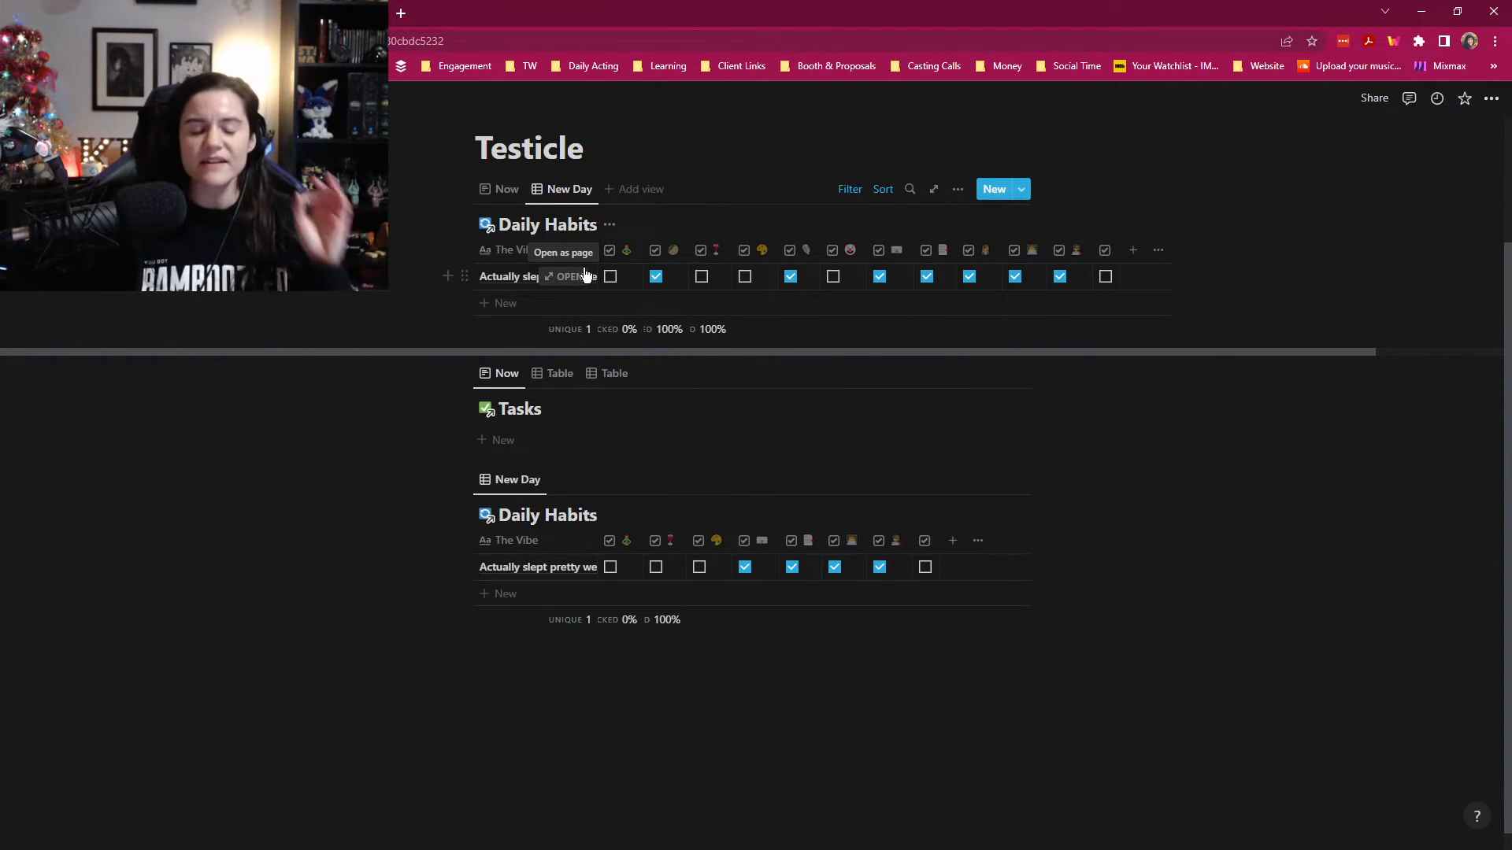
Step: Compare the first block's Tasks and Daily Habits sources by alternating its Now and New Day views, finishing on New Day
{"action": "left_click", "coordinate": [541, 228]}
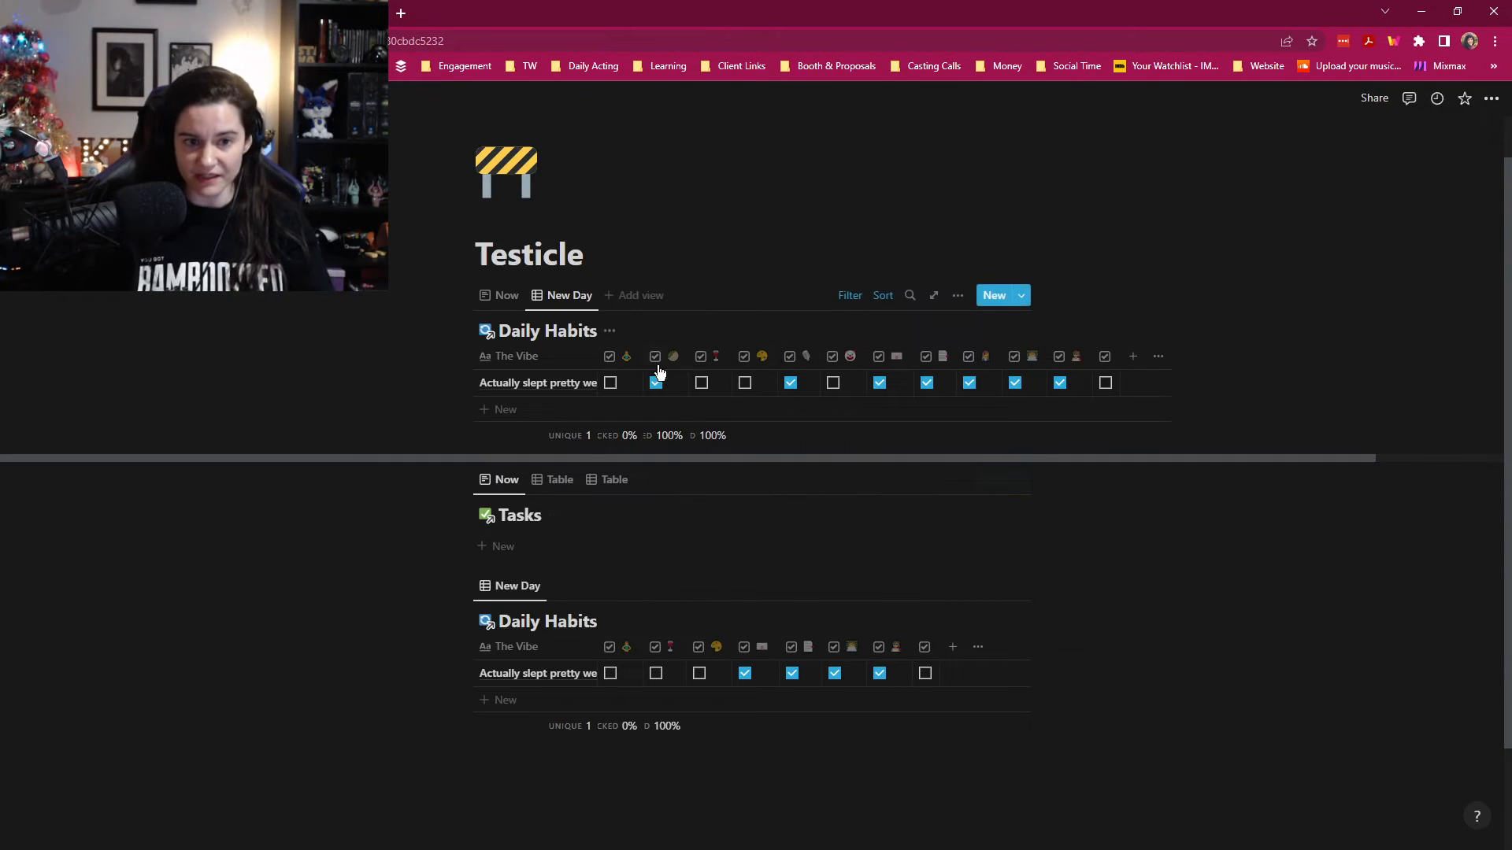
{"action": "scroll", "coordinate": [567, 736], "scroll_direction": "down", "scroll_amount": 2}
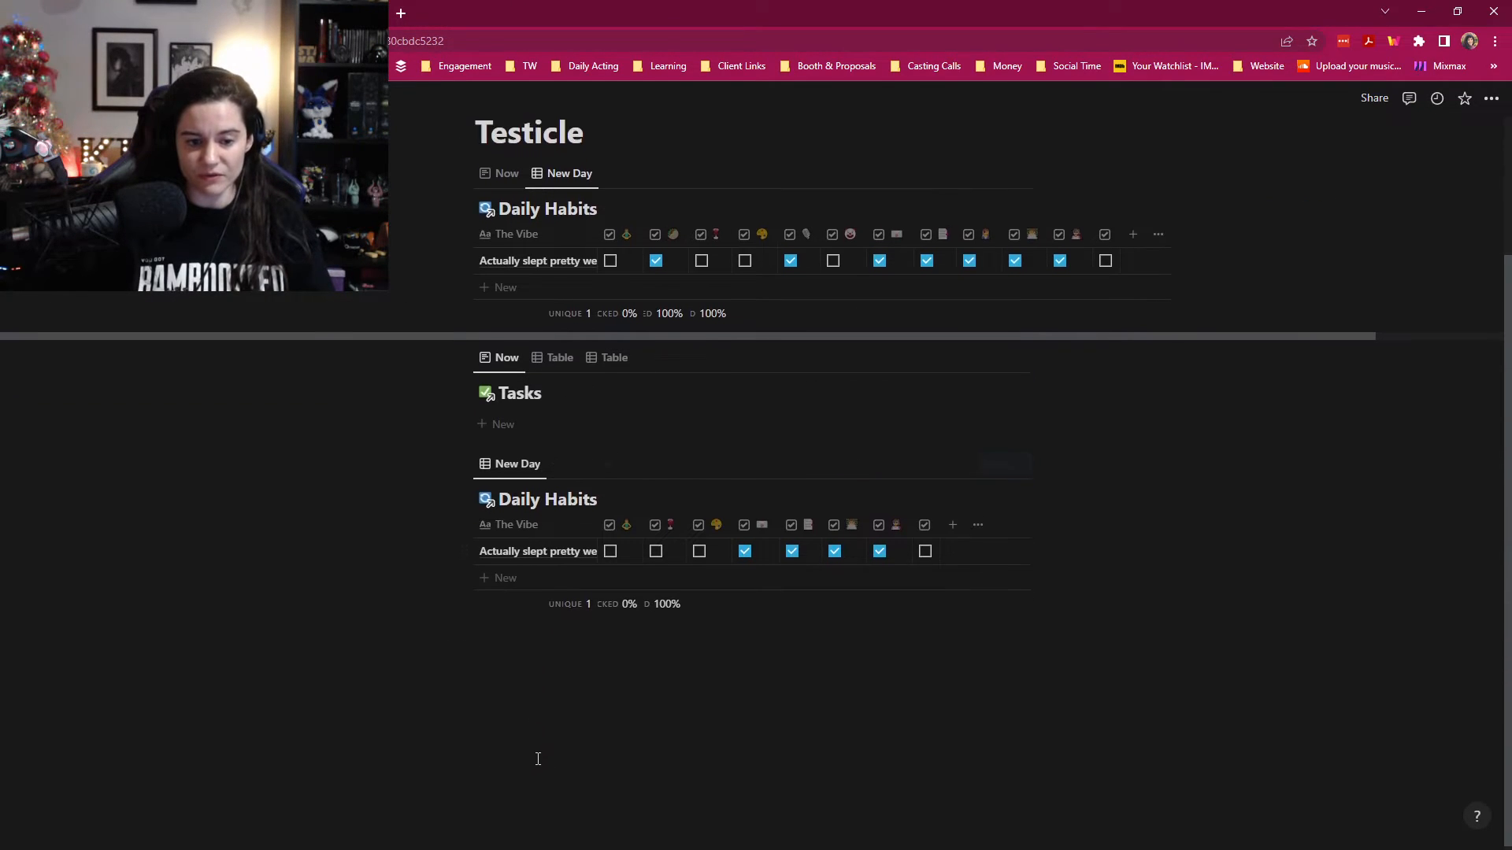
{"action": "scroll", "coordinate": [494, 354], "scroll_direction": "up", "scroll_amount": 3}
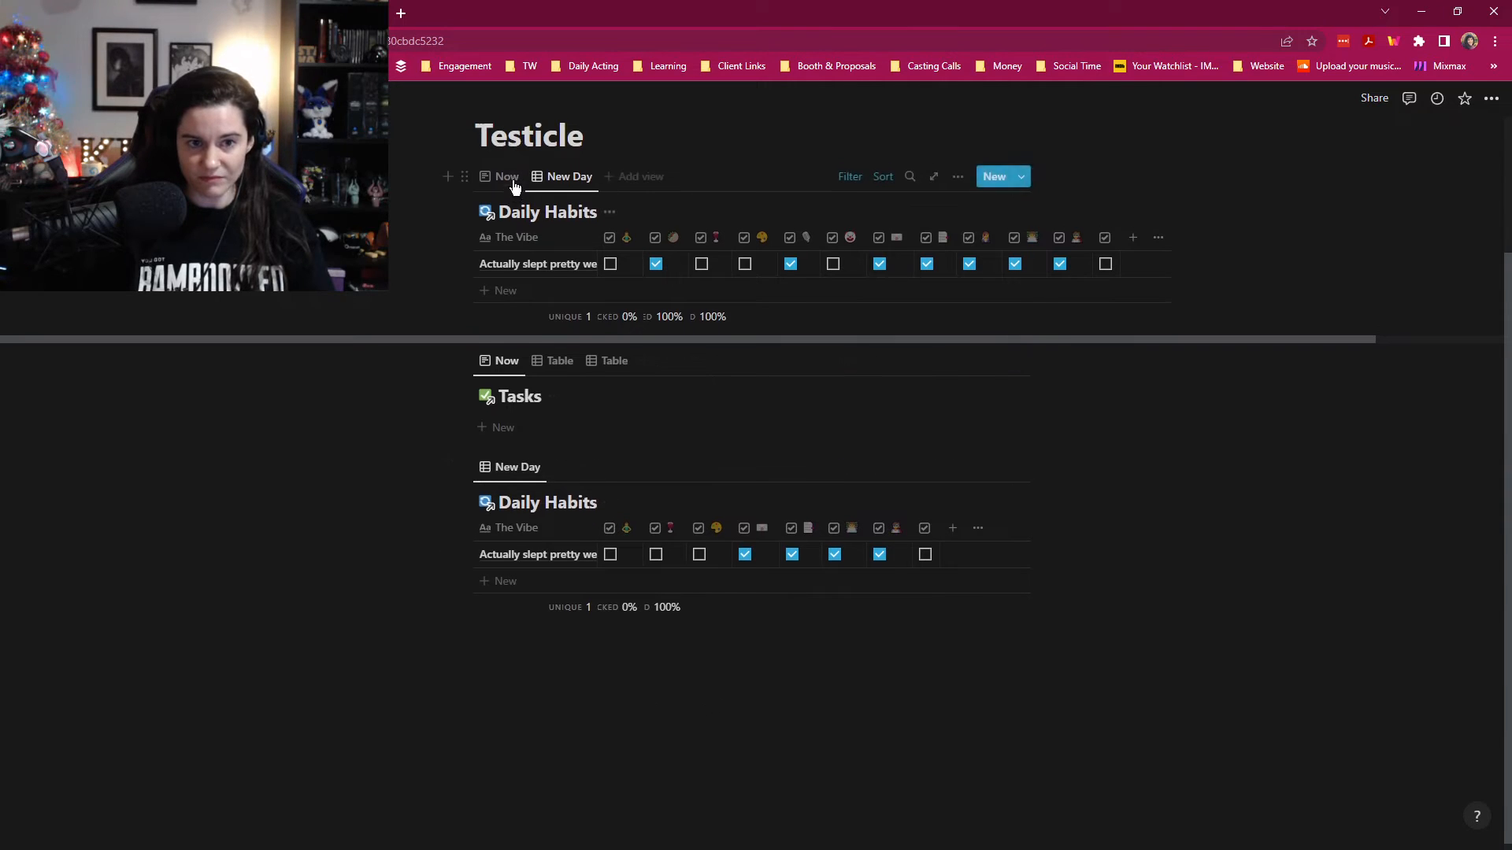
{"action": "left_click", "coordinate": [494, 354]}
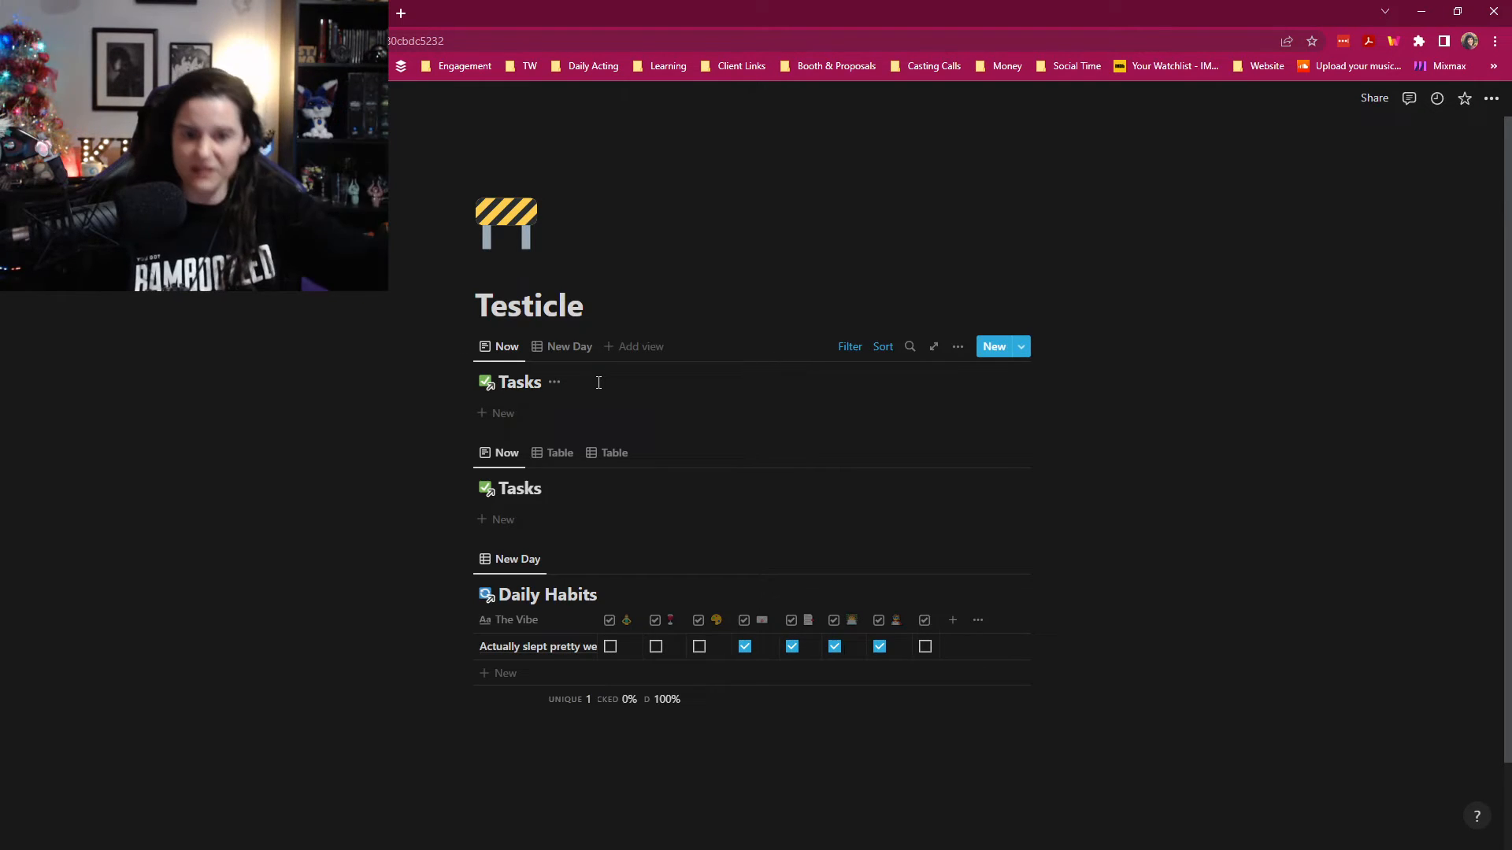
{"action": "left_click", "coordinate": [586, 348]}
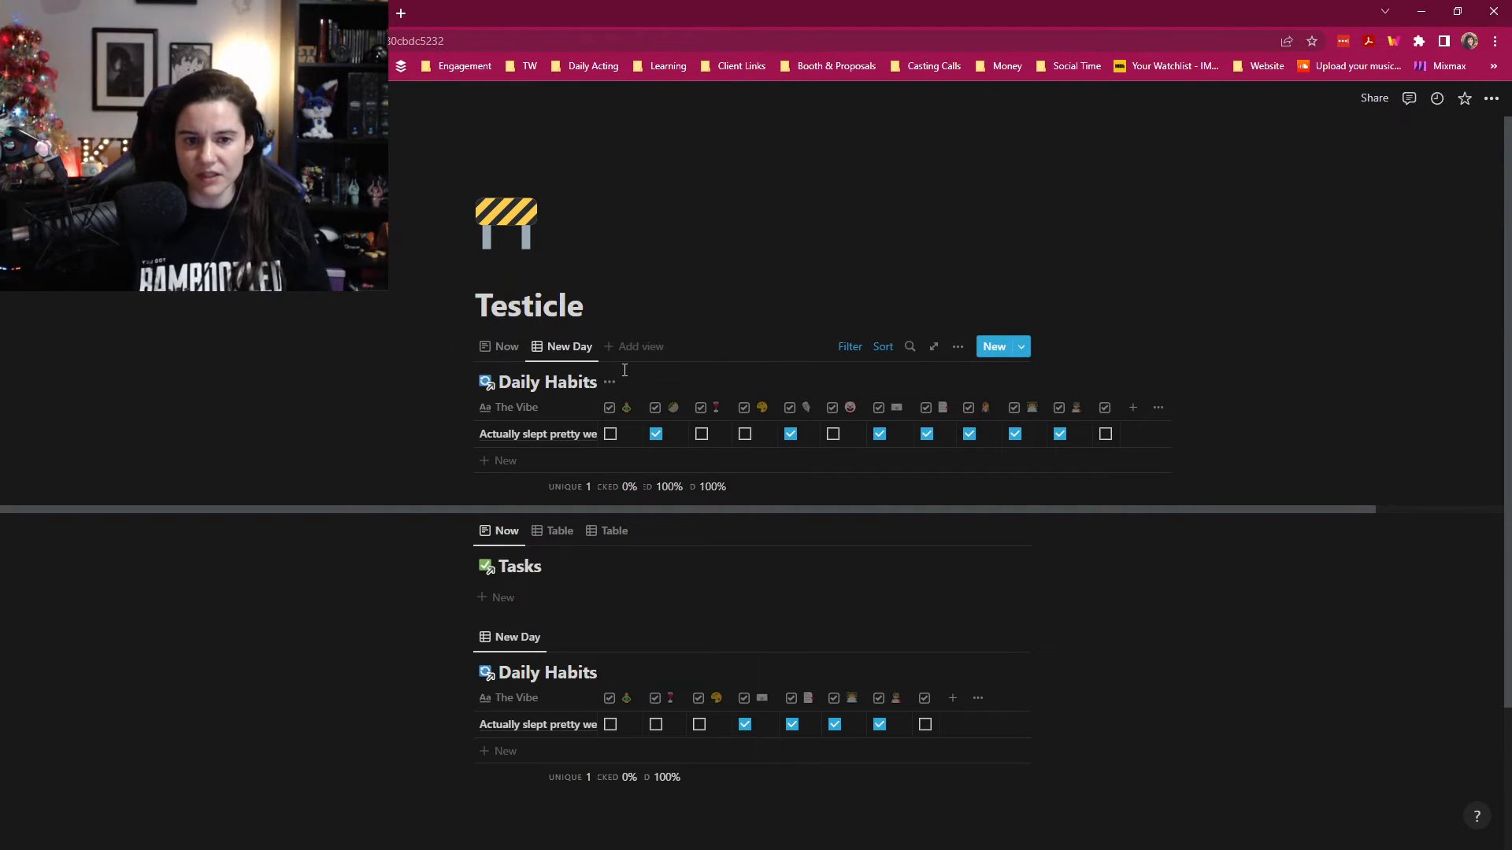
{"action": "left_click", "coordinate": [504, 346]}
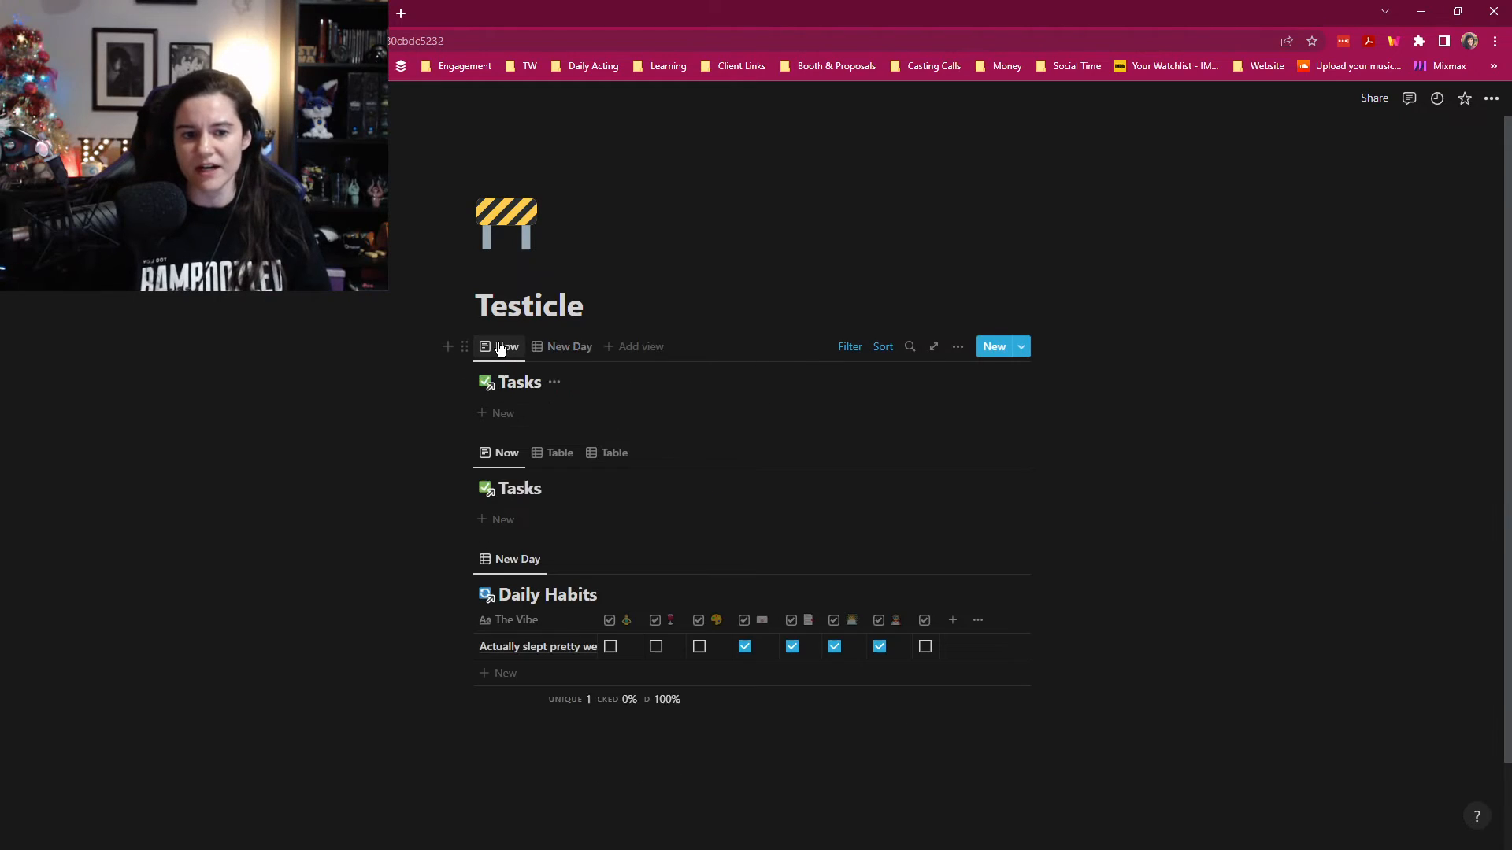
{"action": "left_click", "coordinate": [565, 349]}
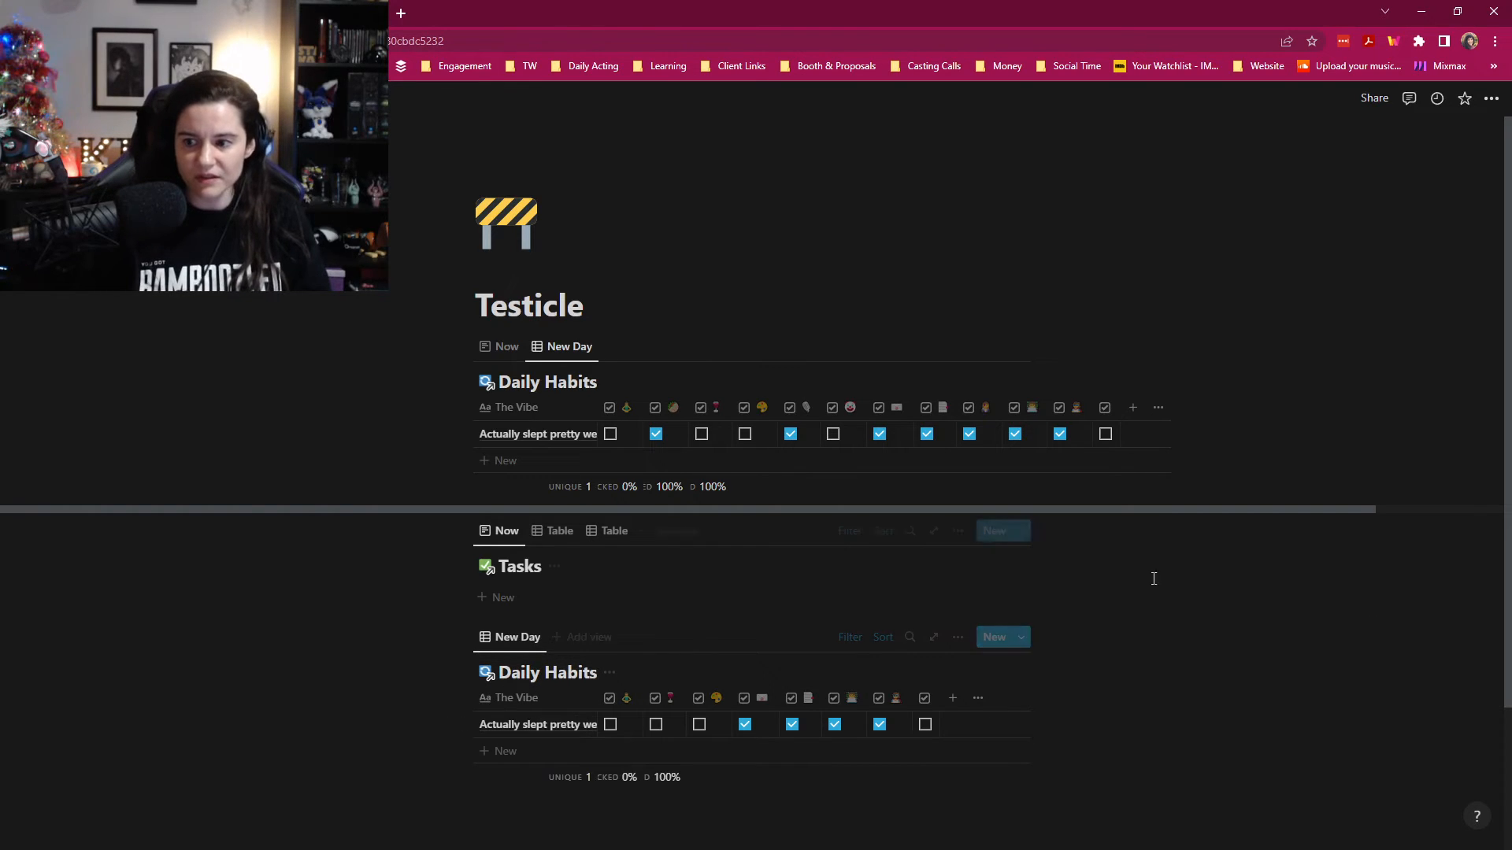
Step: Open the source Daily Habits database in a new browser tab and add a Table view to it
{"action": "middle_click", "coordinate": [565, 675]}
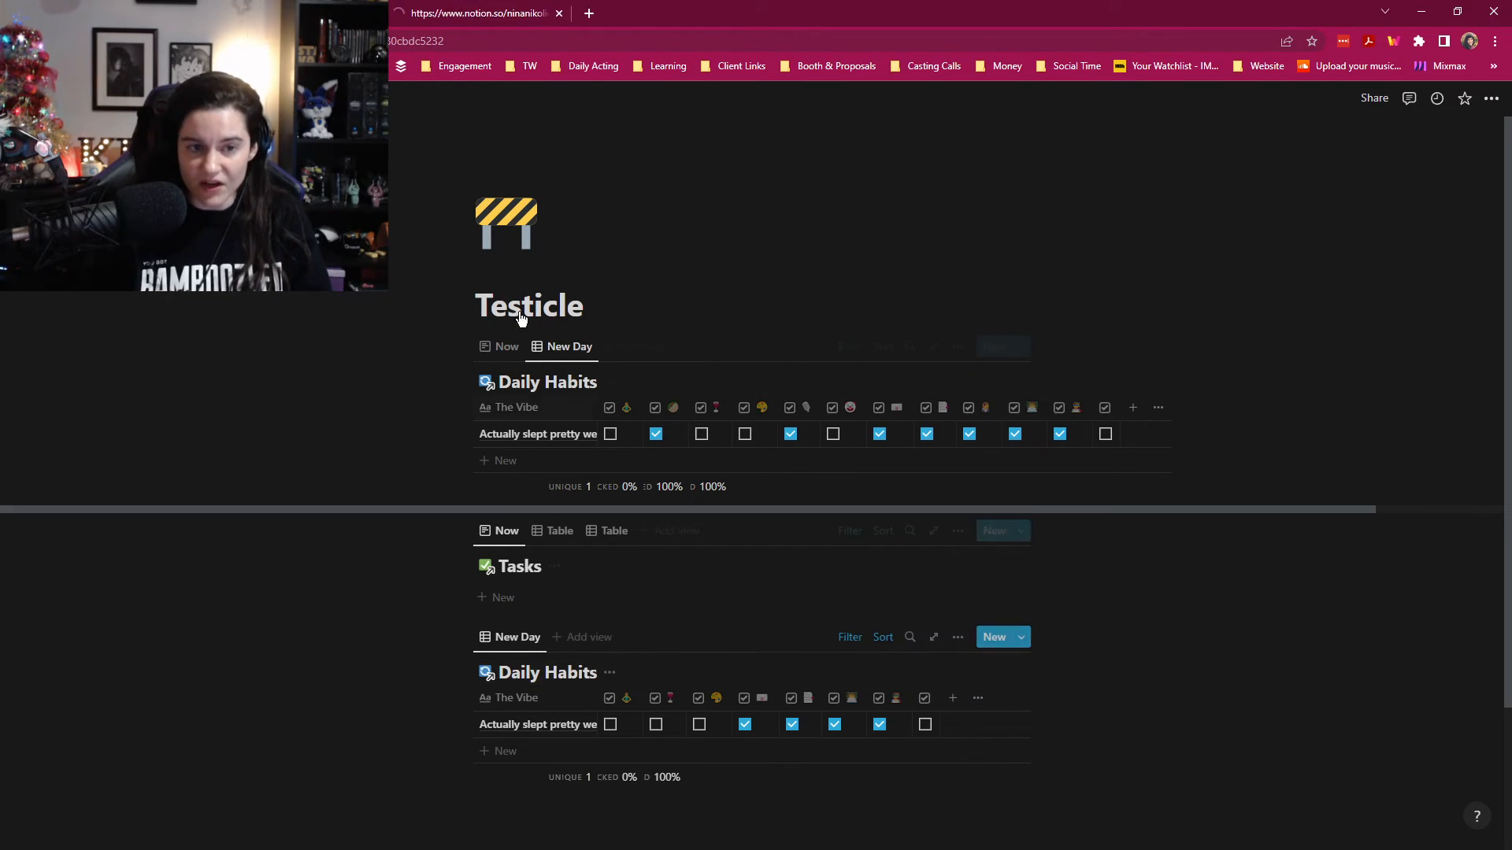
{"action": "left_click", "coordinate": [480, 14]}
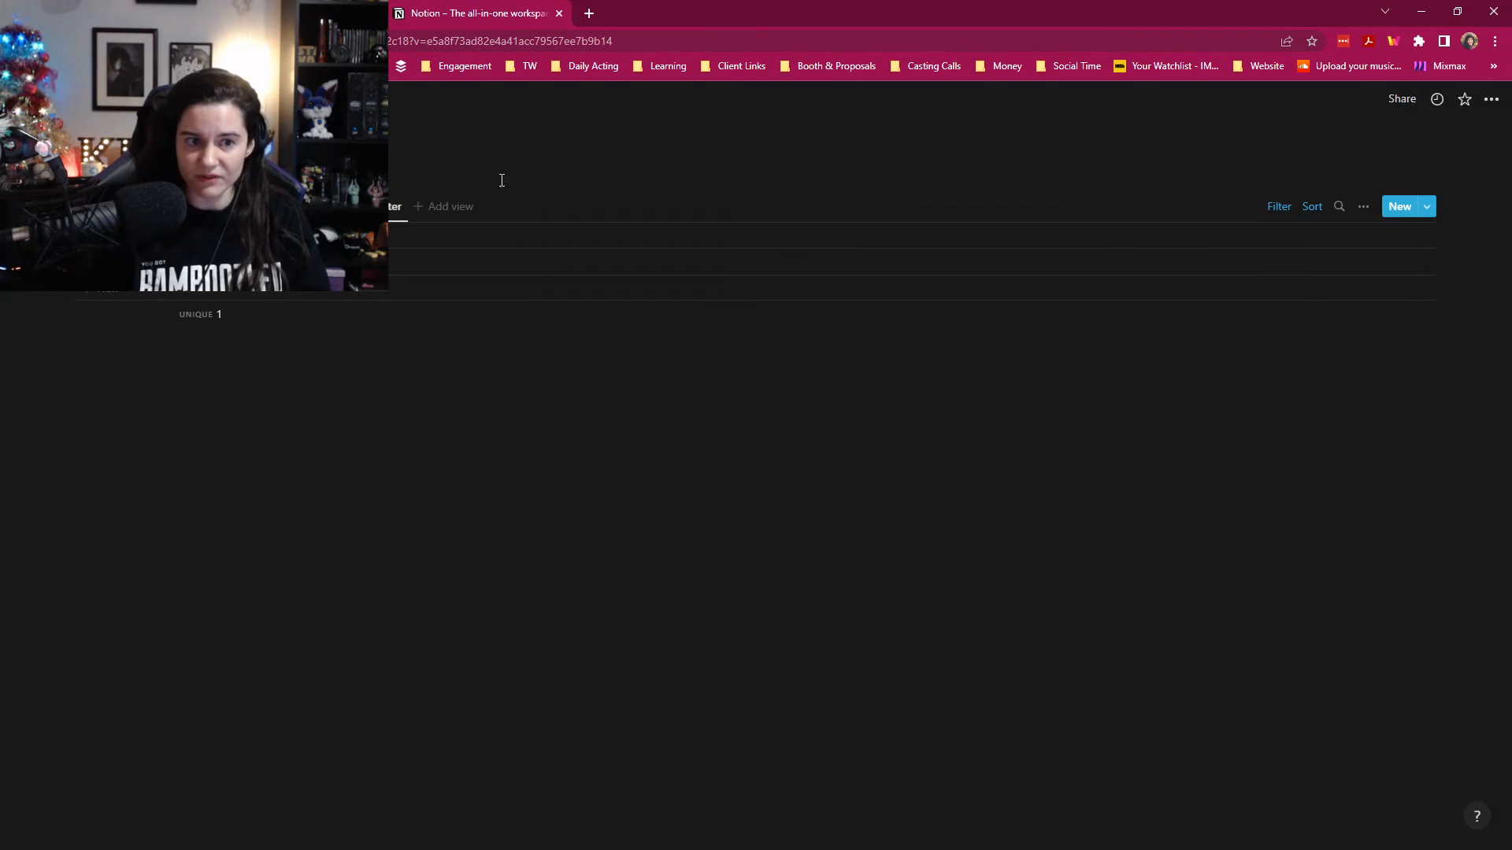
{"action": "left_click", "coordinate": [460, 209]}
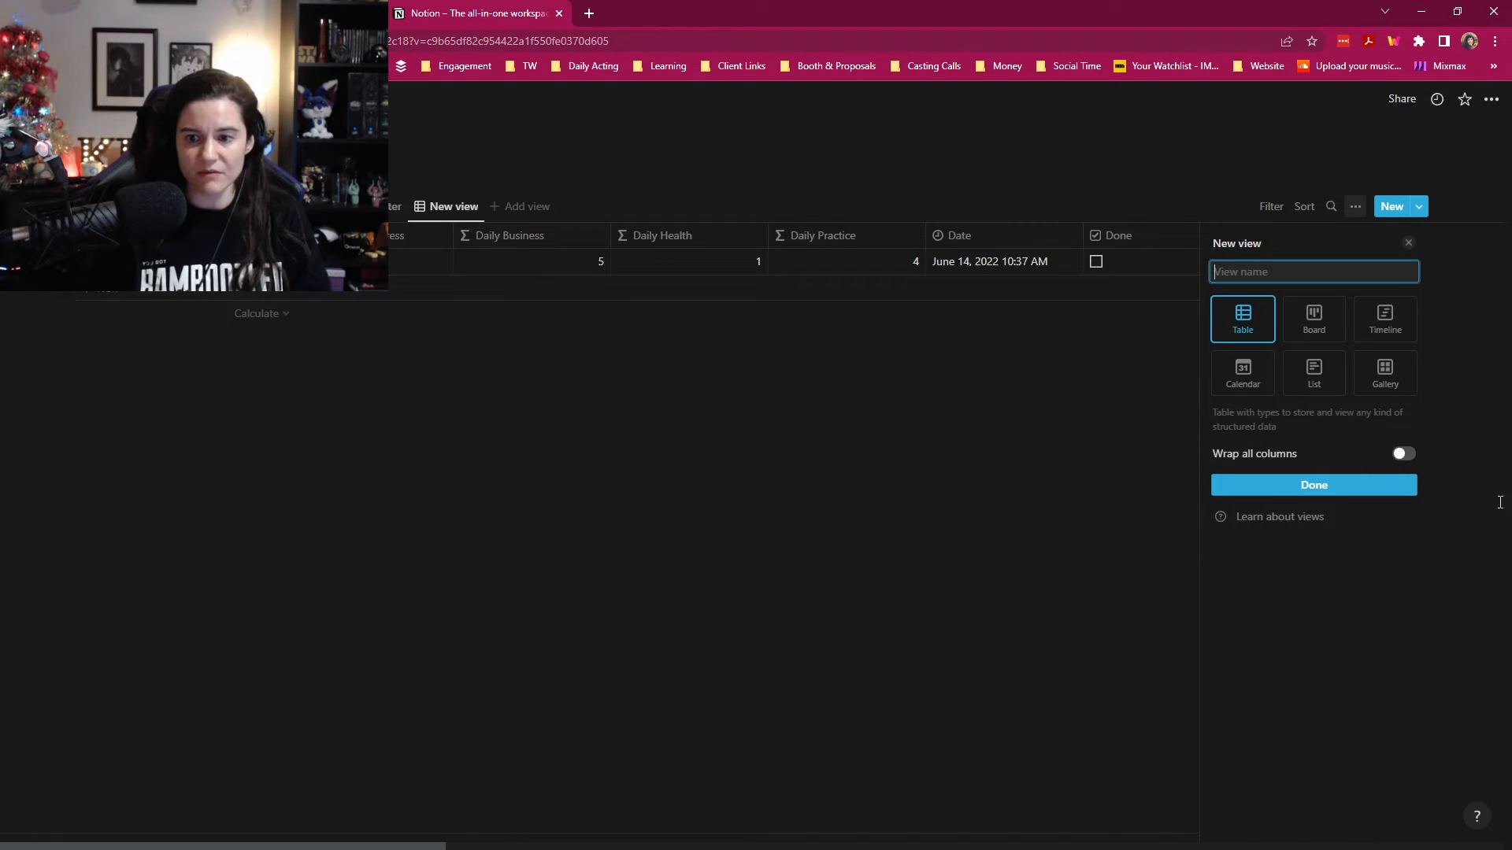
{"action": "left_click", "coordinate": [1295, 485]}
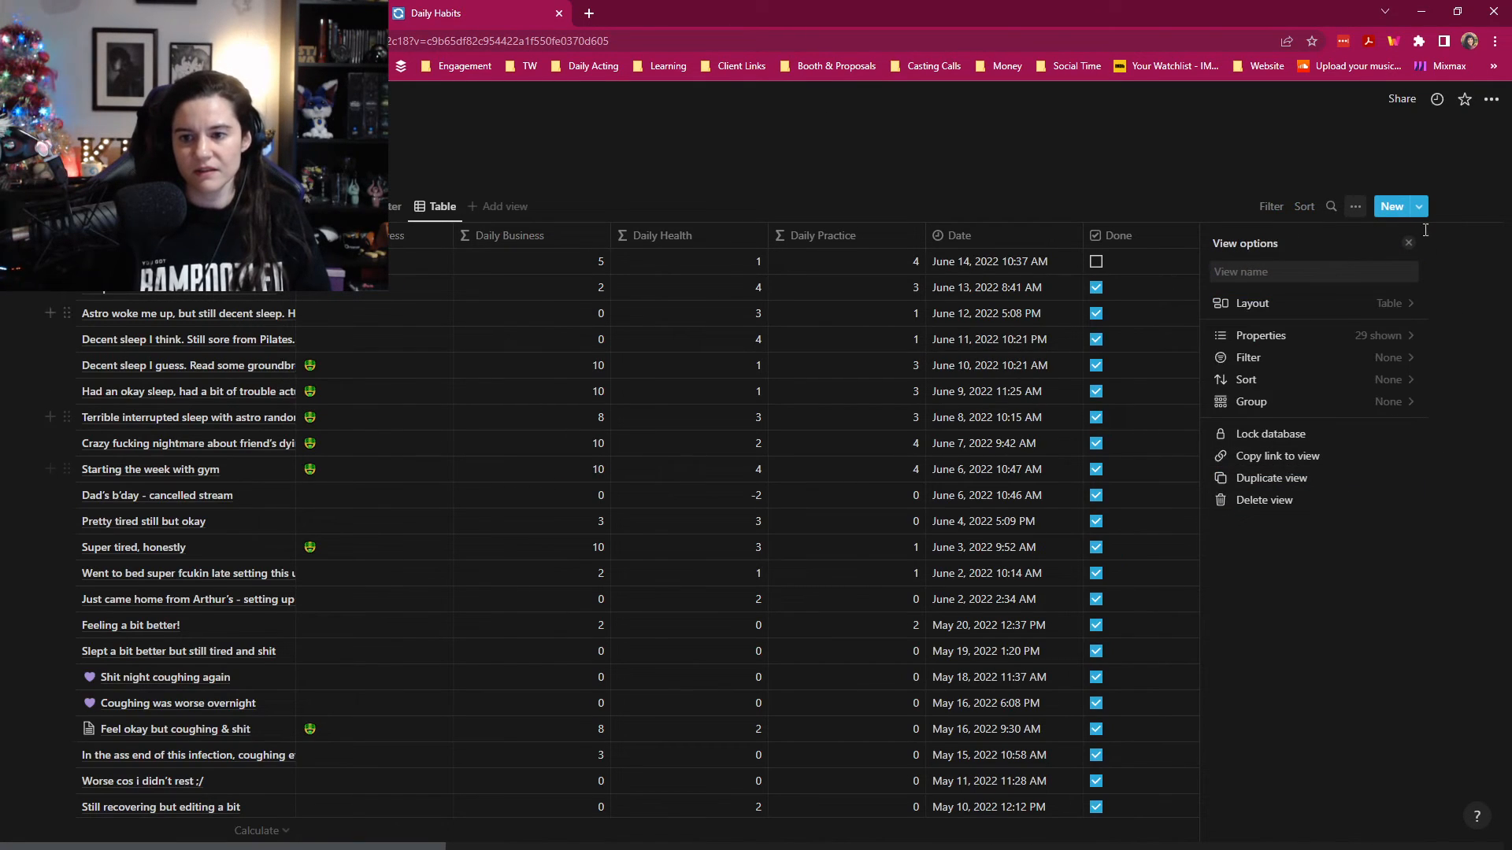
Step: Show only Date, Done and Health Progress beside a narrowed The Vibe column in the new Table view
{"action": "left_click", "coordinate": [1395, 340]}
{"action": "left_click", "coordinate": [1386, 304]}
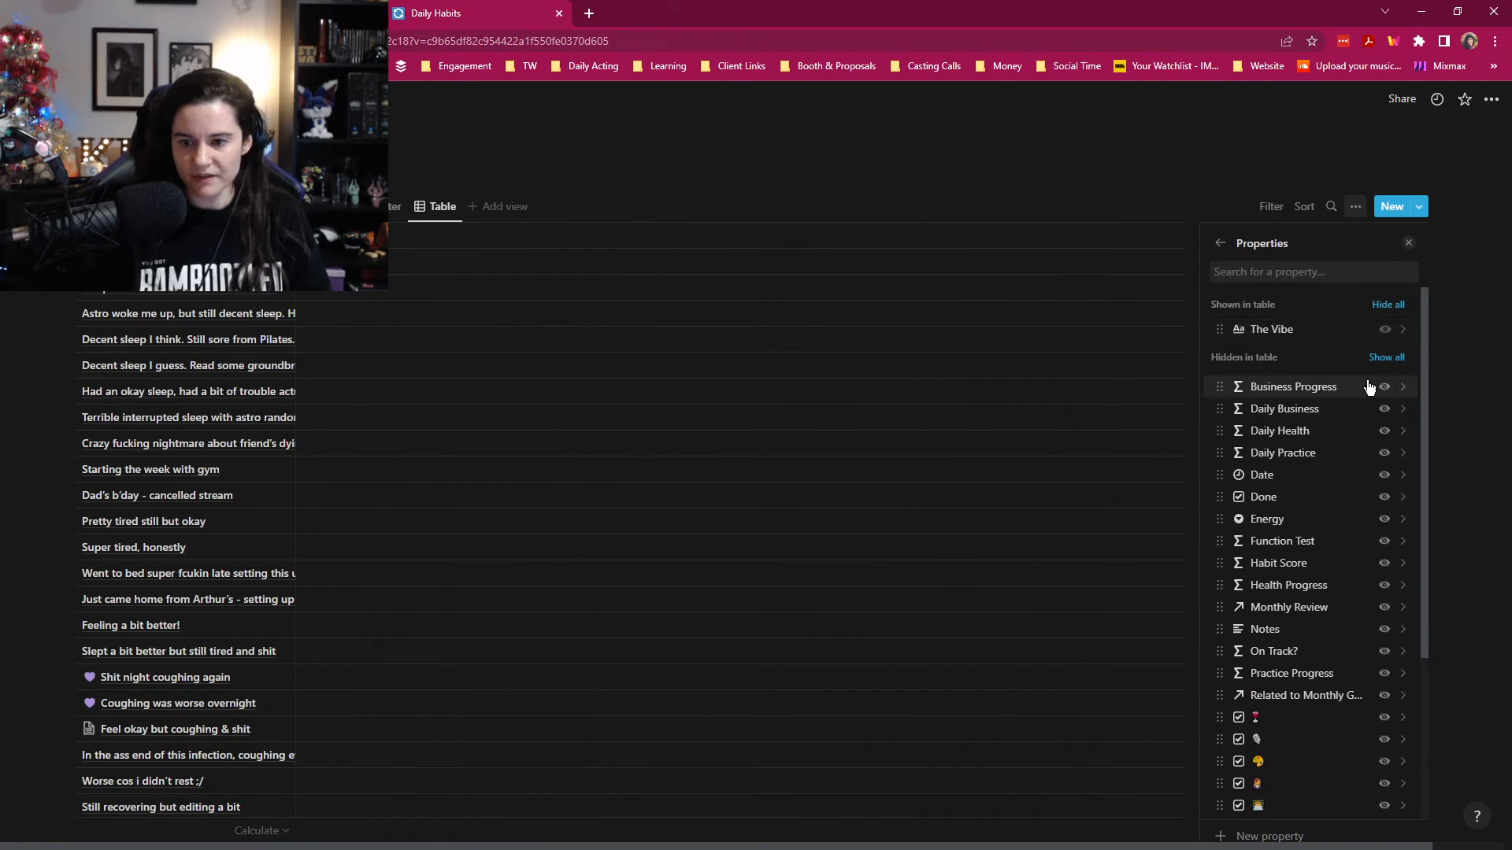
{"action": "left_click_drag", "start_coordinate": [295, 235], "coordinate": [153, 235]}
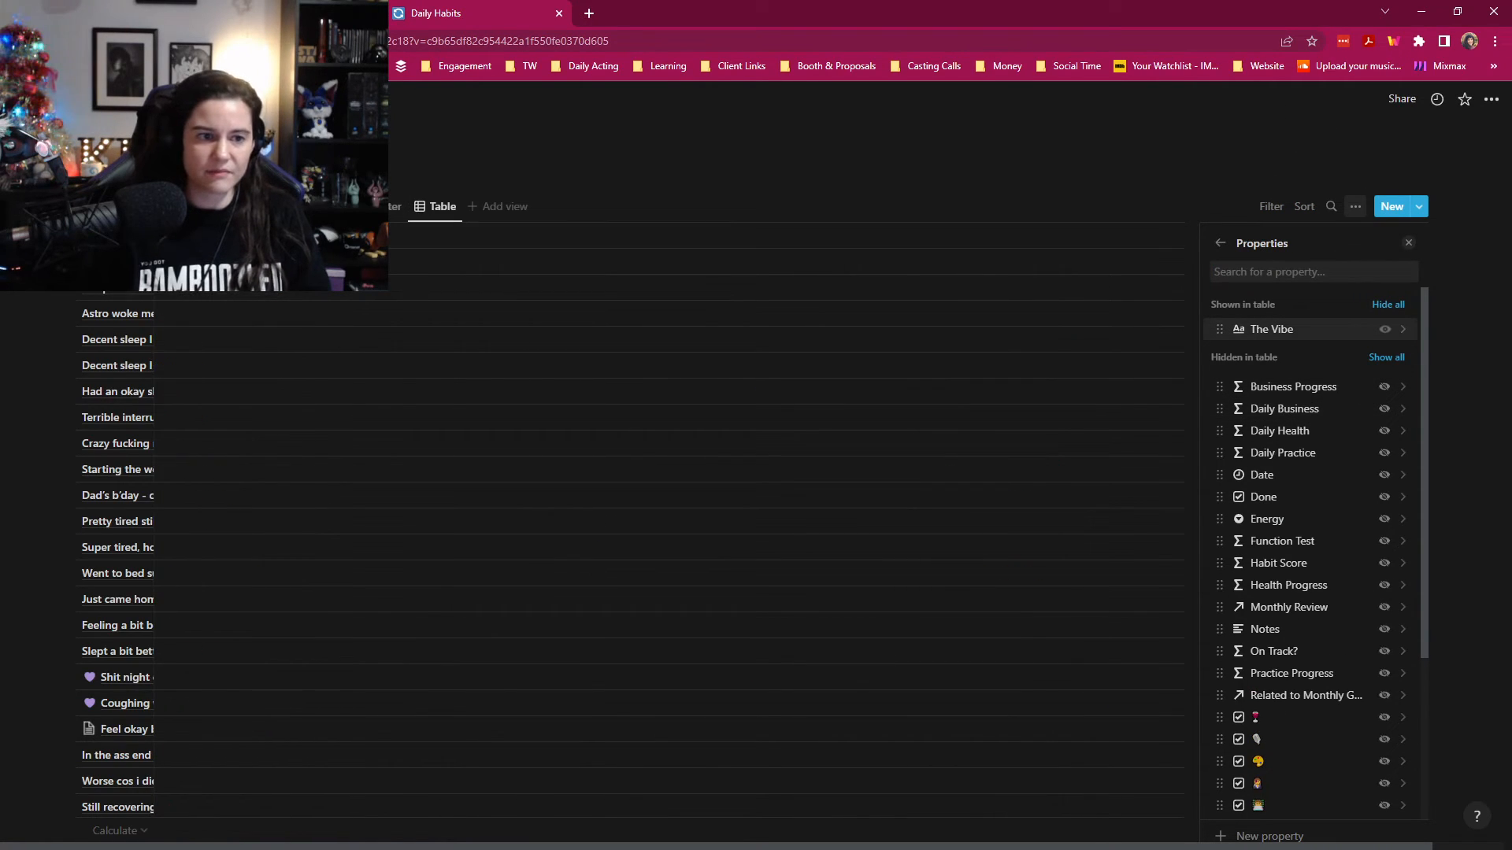
{"action": "left_click", "coordinate": [1383, 474]}
{"action": "left_click", "coordinate": [1384, 518]}
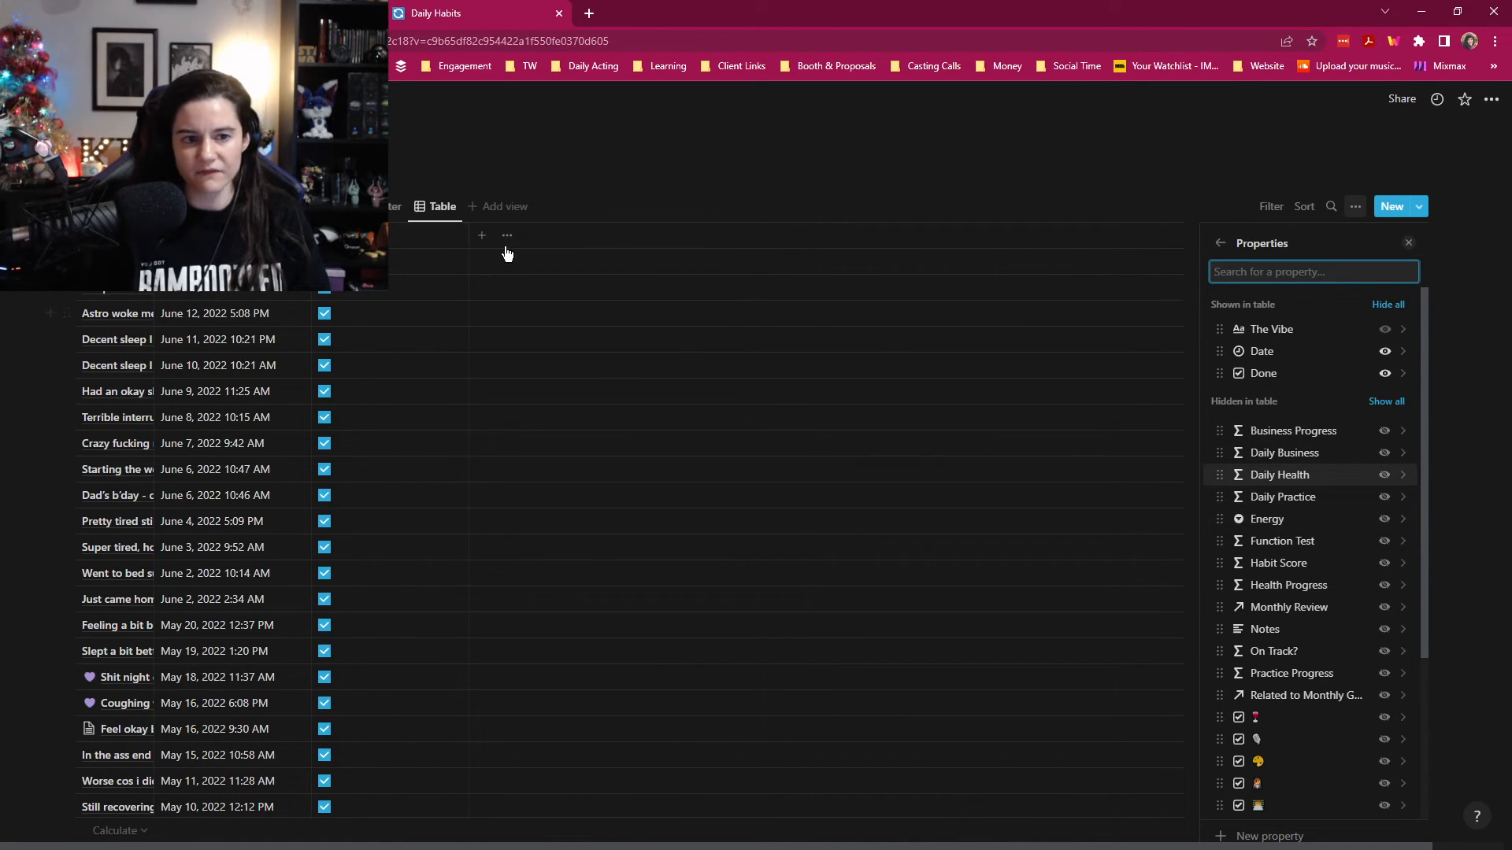
{"action": "left_click", "coordinate": [1385, 585]}
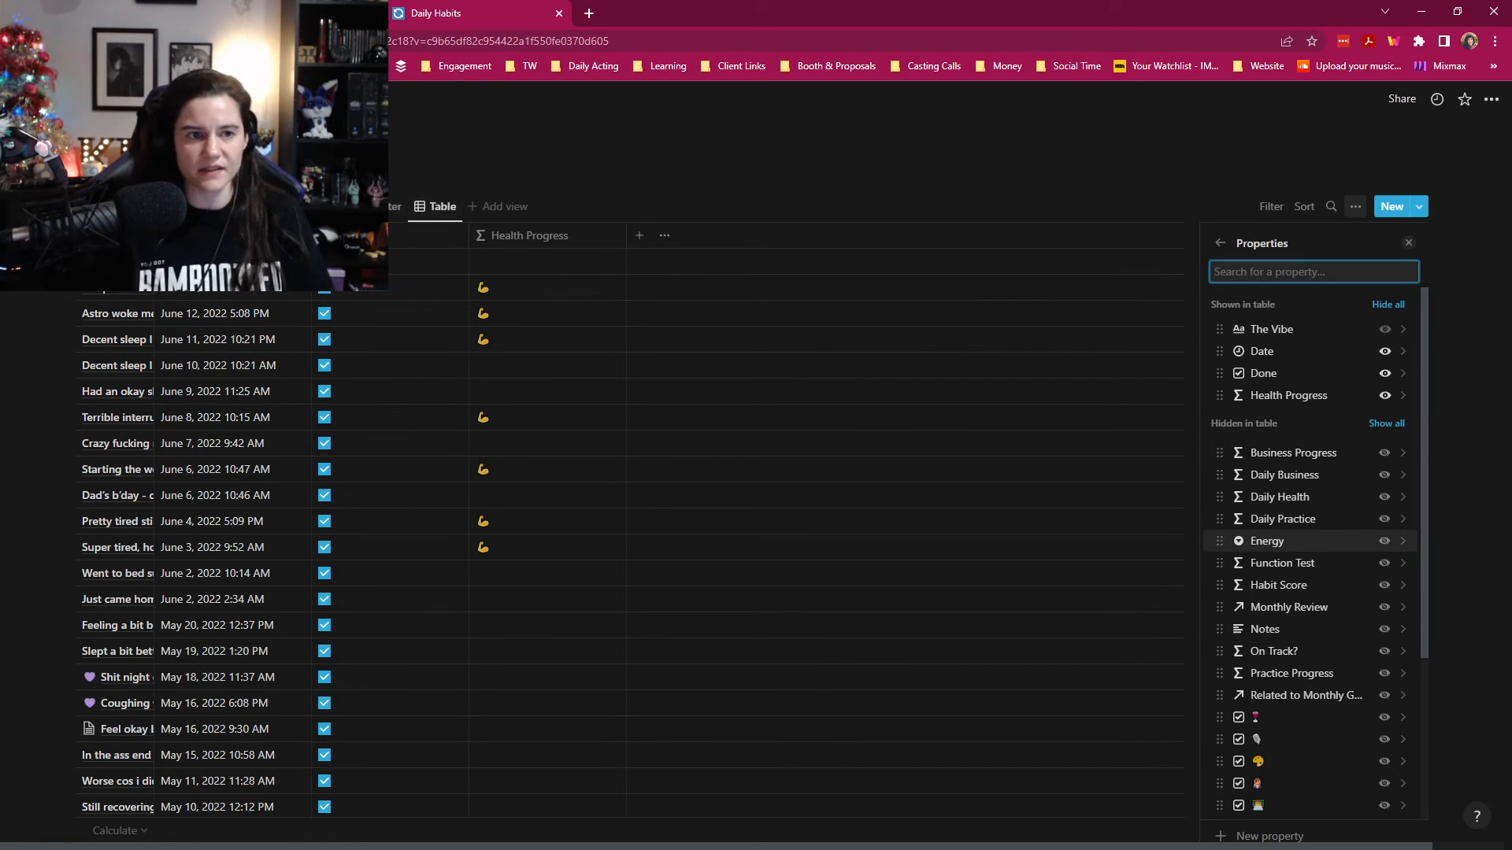
Step: Back on the Testicle page, add a view to the first block with Daily Habits as its source, copying the new Table view
{"action": "left_click", "coordinate": [291, 13]}
{"action": "left_click", "coordinate": [656, 349]}
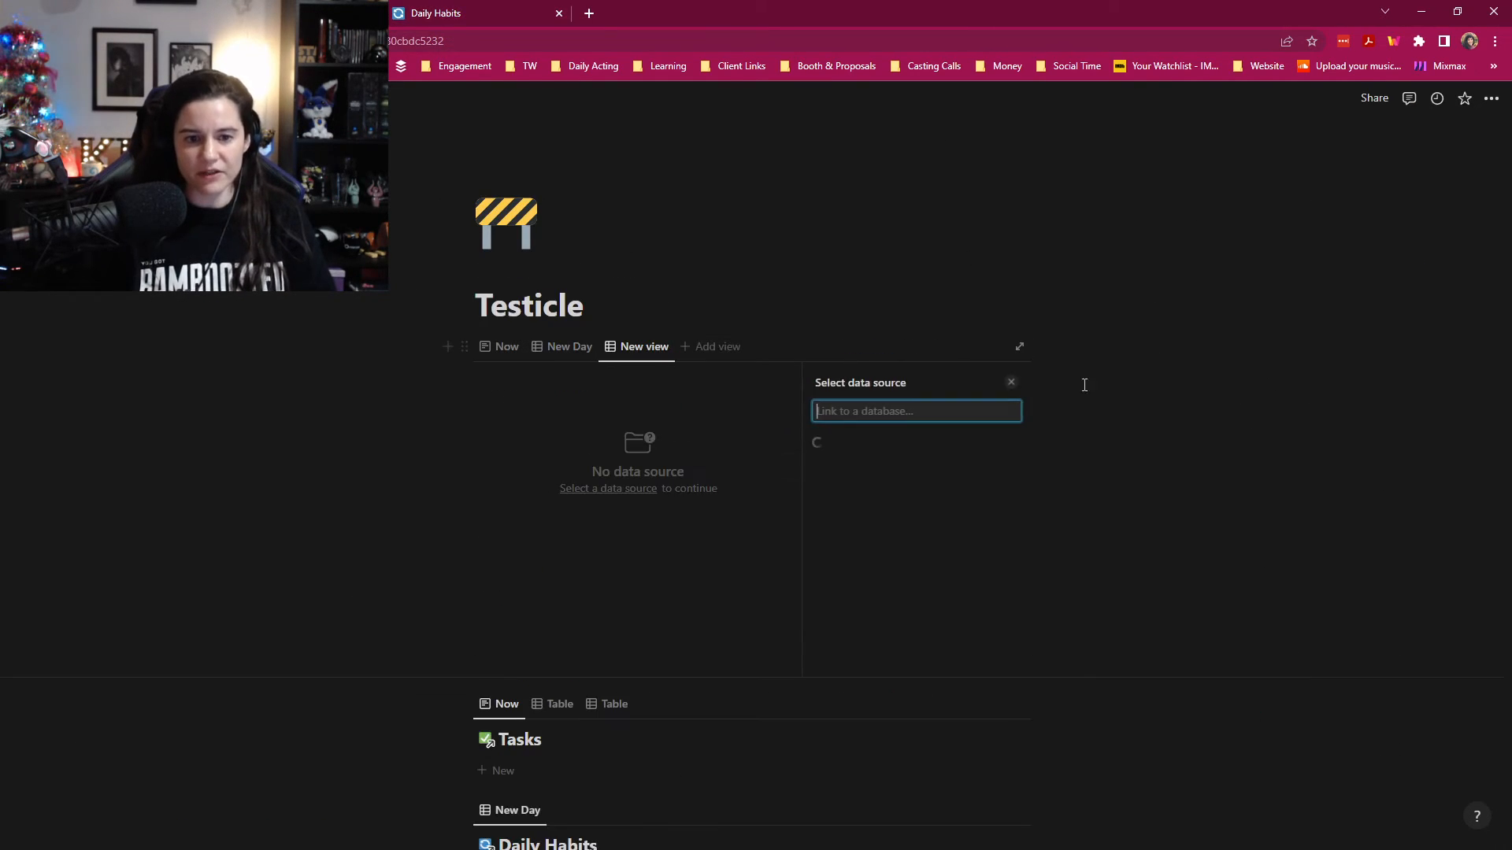
{"action": "left_click", "coordinate": [877, 459]}
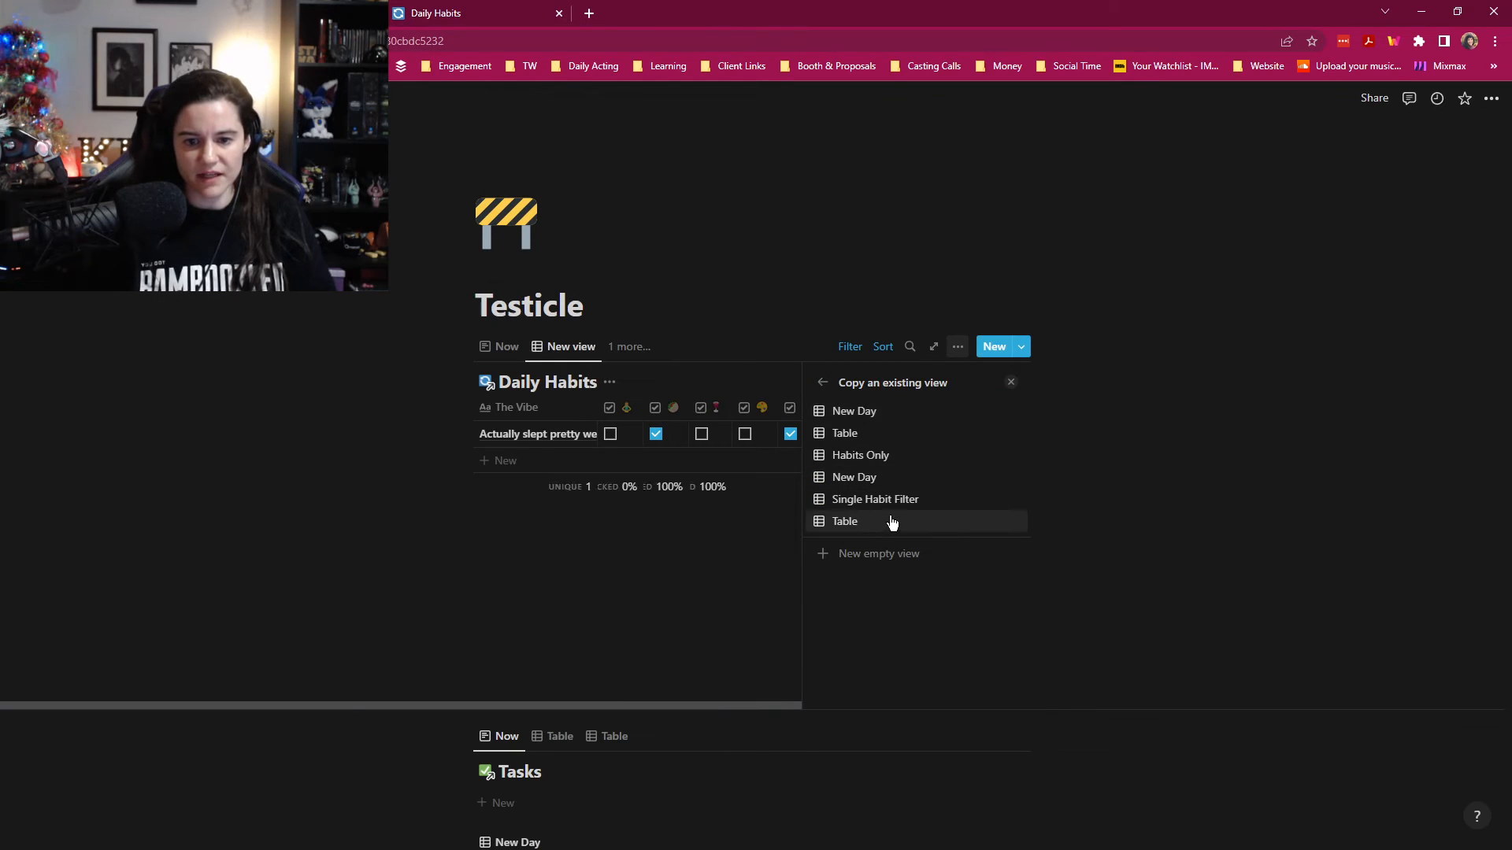
{"action": "left_click", "coordinate": [887, 522]}
{"action": "left_click", "coordinate": [641, 560]}
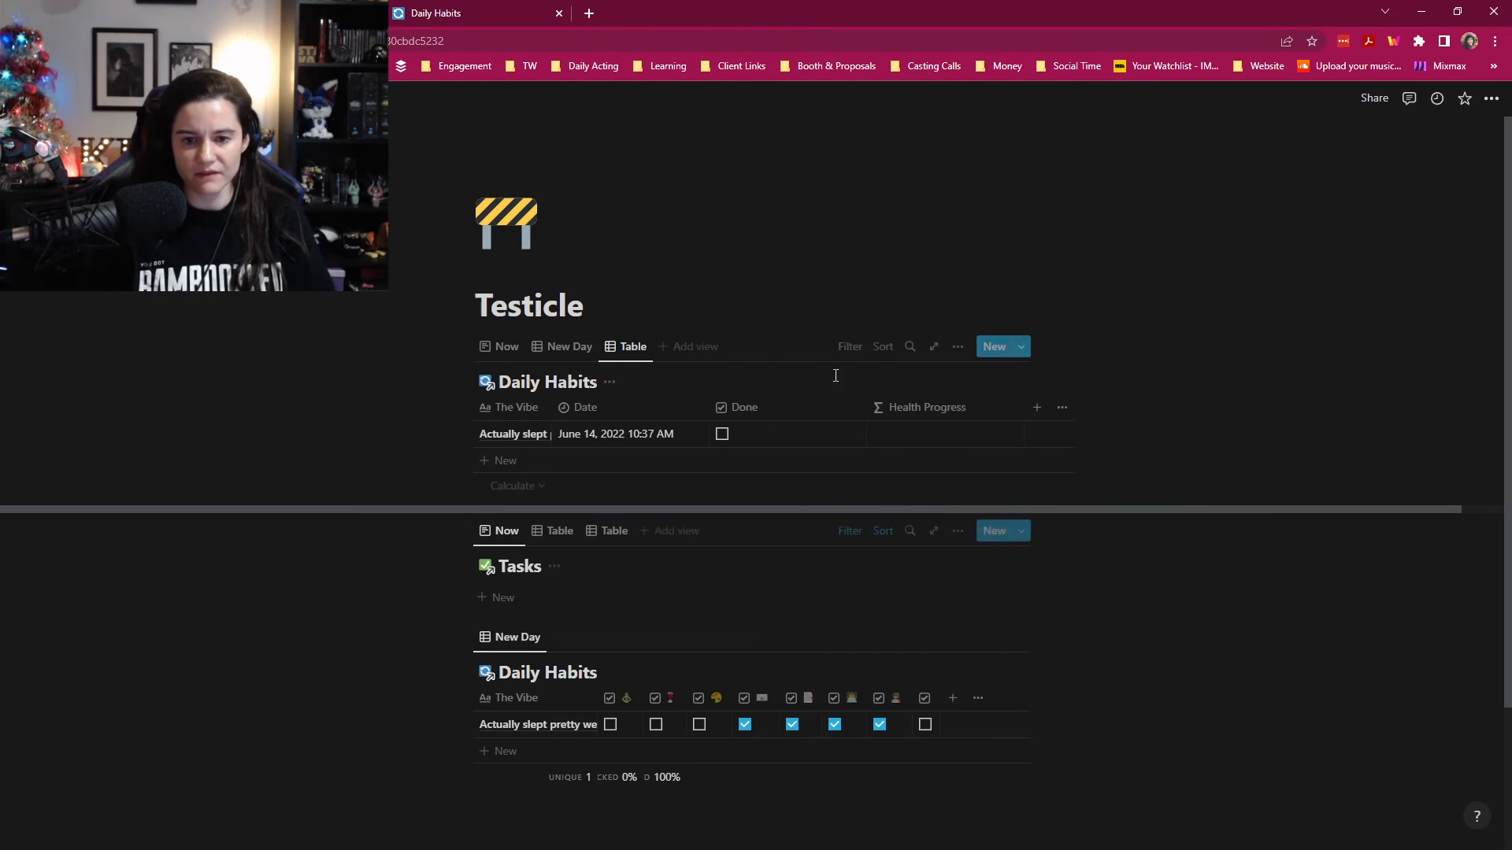
Step: Add a further view without a data source to the first block, and return that block to its Now view
{"action": "left_click", "coordinate": [685, 346]}
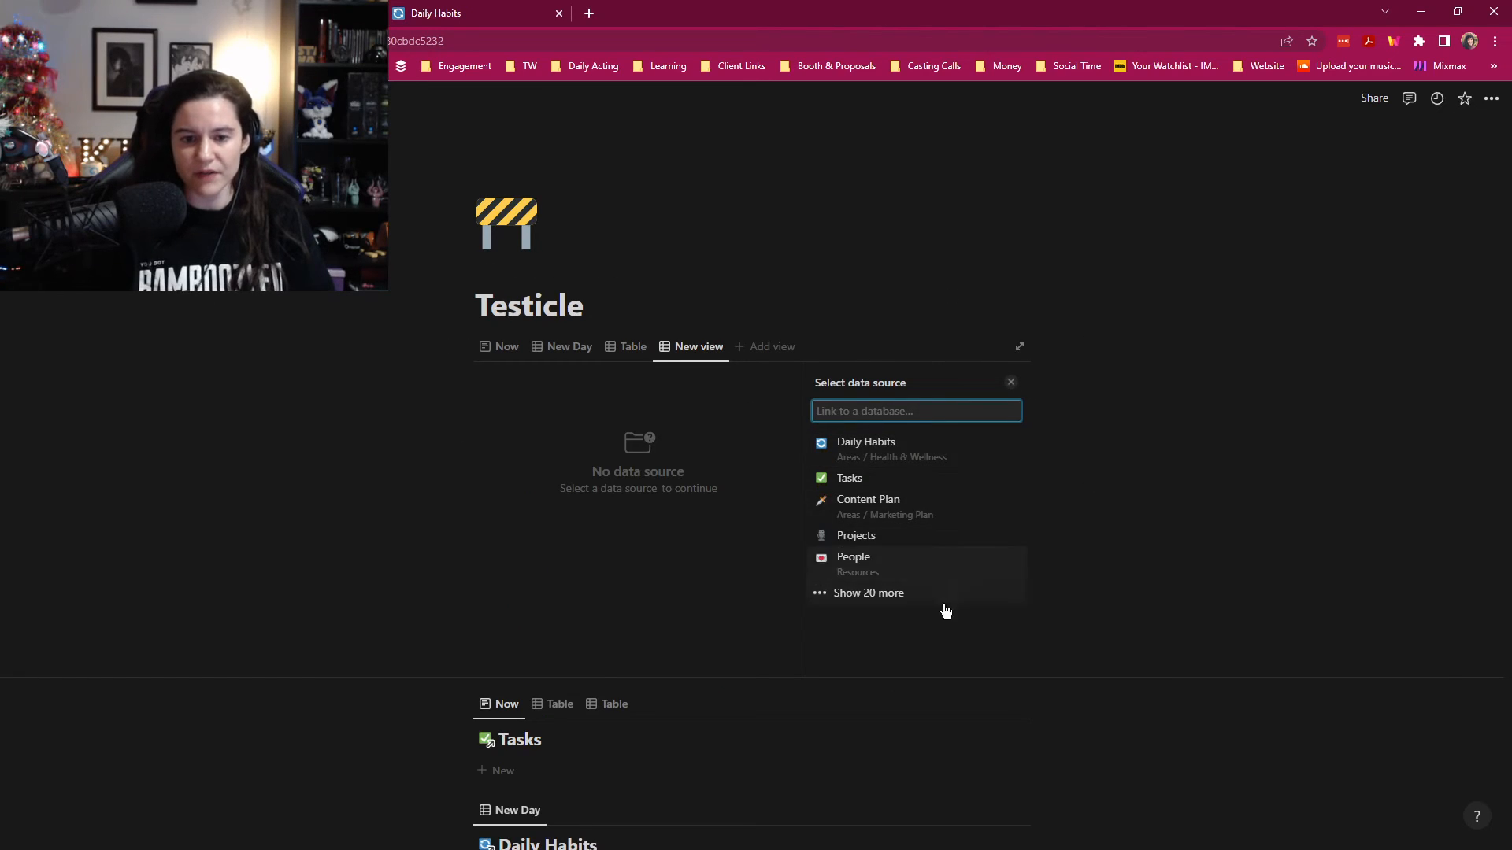
{"action": "left_click", "coordinate": [802, 239]}
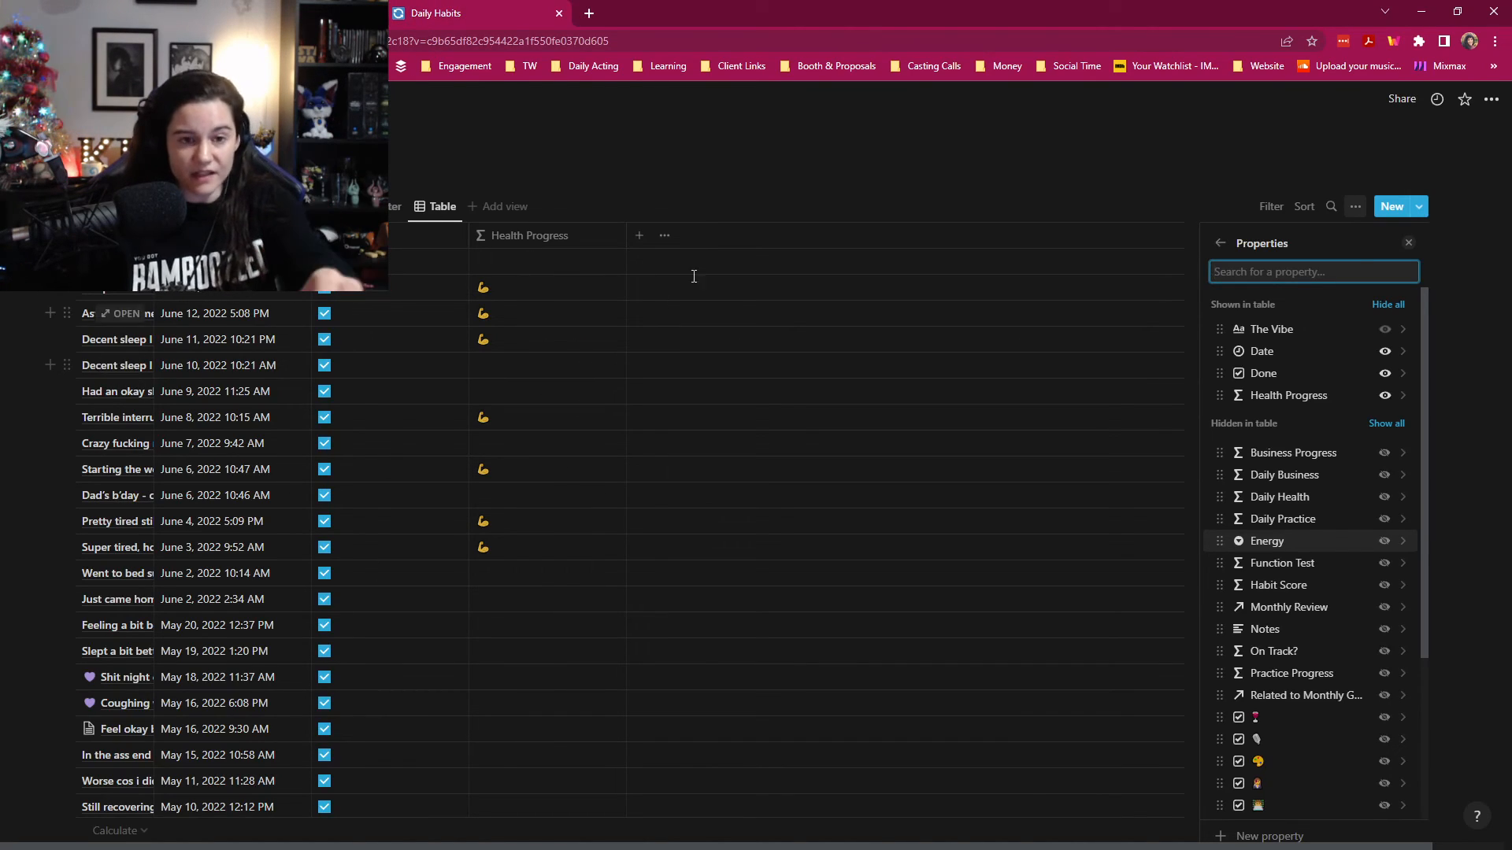
{"action": "left_click", "coordinate": [769, 145]}
{"action": "left_click", "coordinate": [292, 14]}
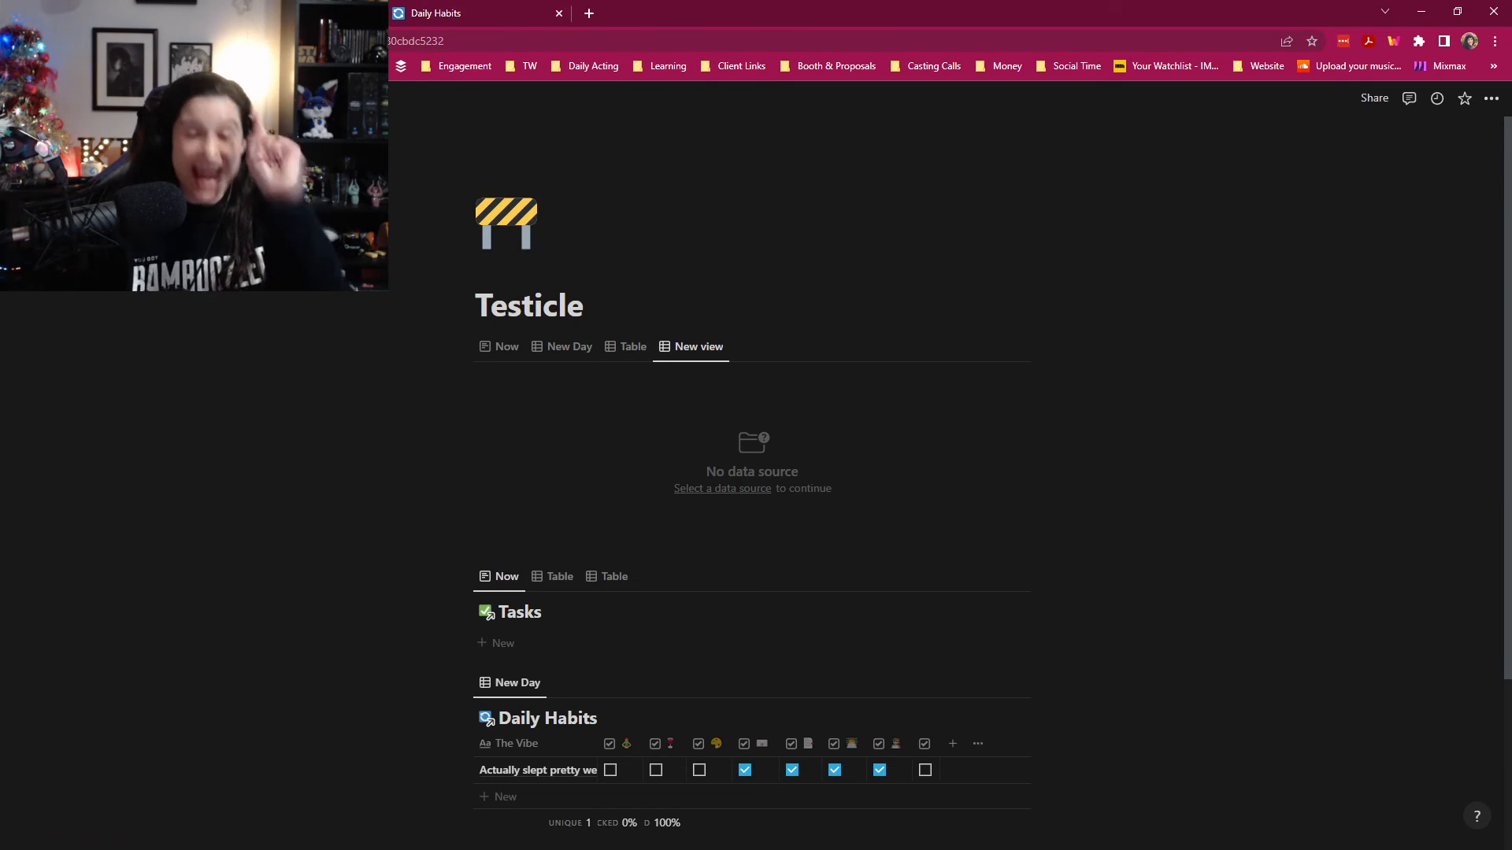
{"action": "left_click", "coordinate": [498, 348]}
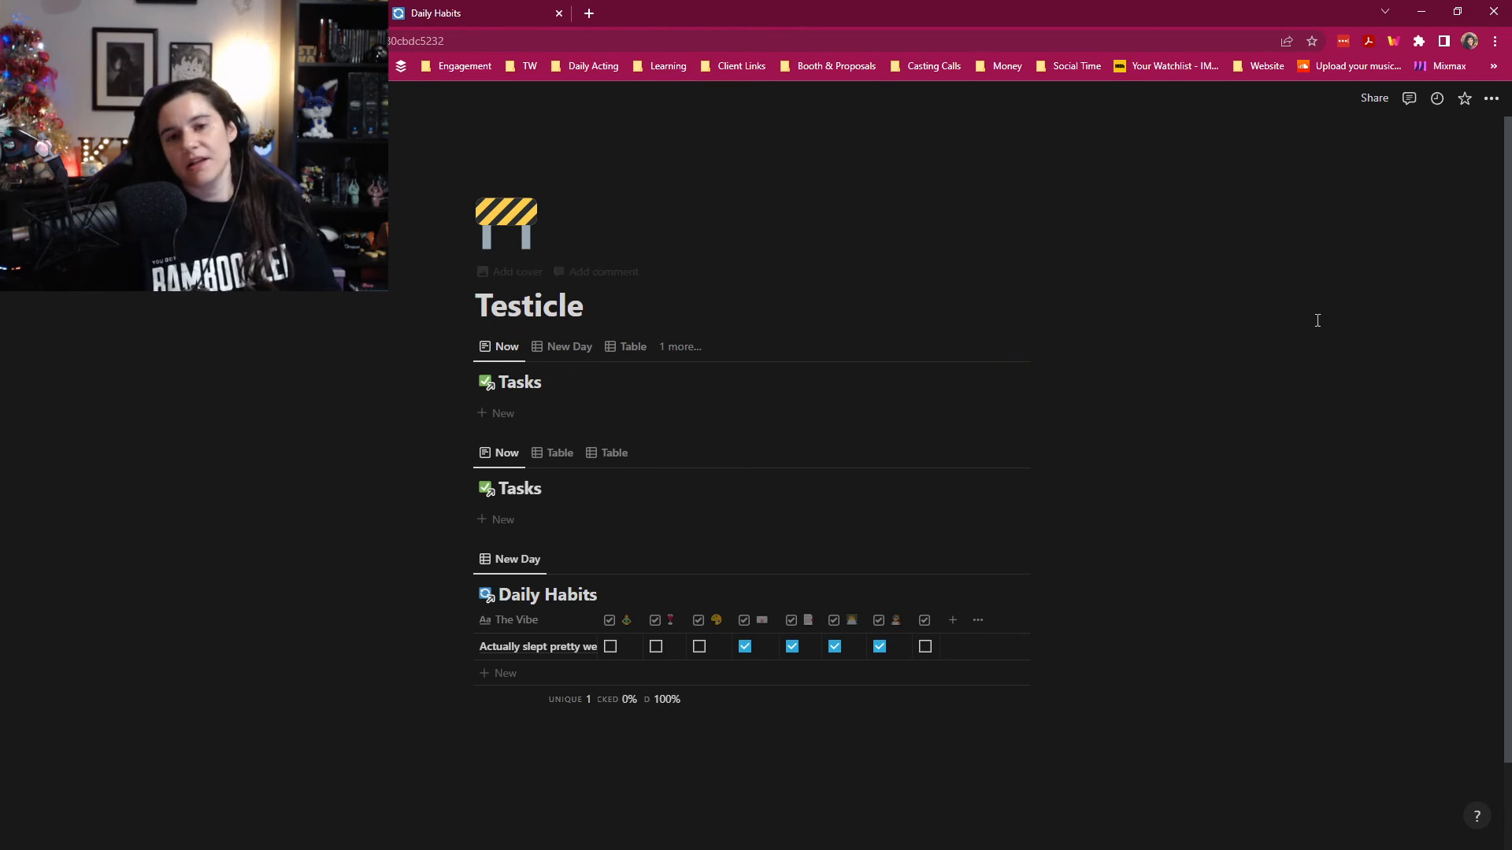
{"action": "mouse_move", "coordinate": [1164, 329]}
{"action": "left_mouse_down"}
{"action": "mouse_move", "coordinate": [1036, 376]}
{"action": "mouse_move", "coordinate": [496, 744]}
{"action": "left_mouse_up"}
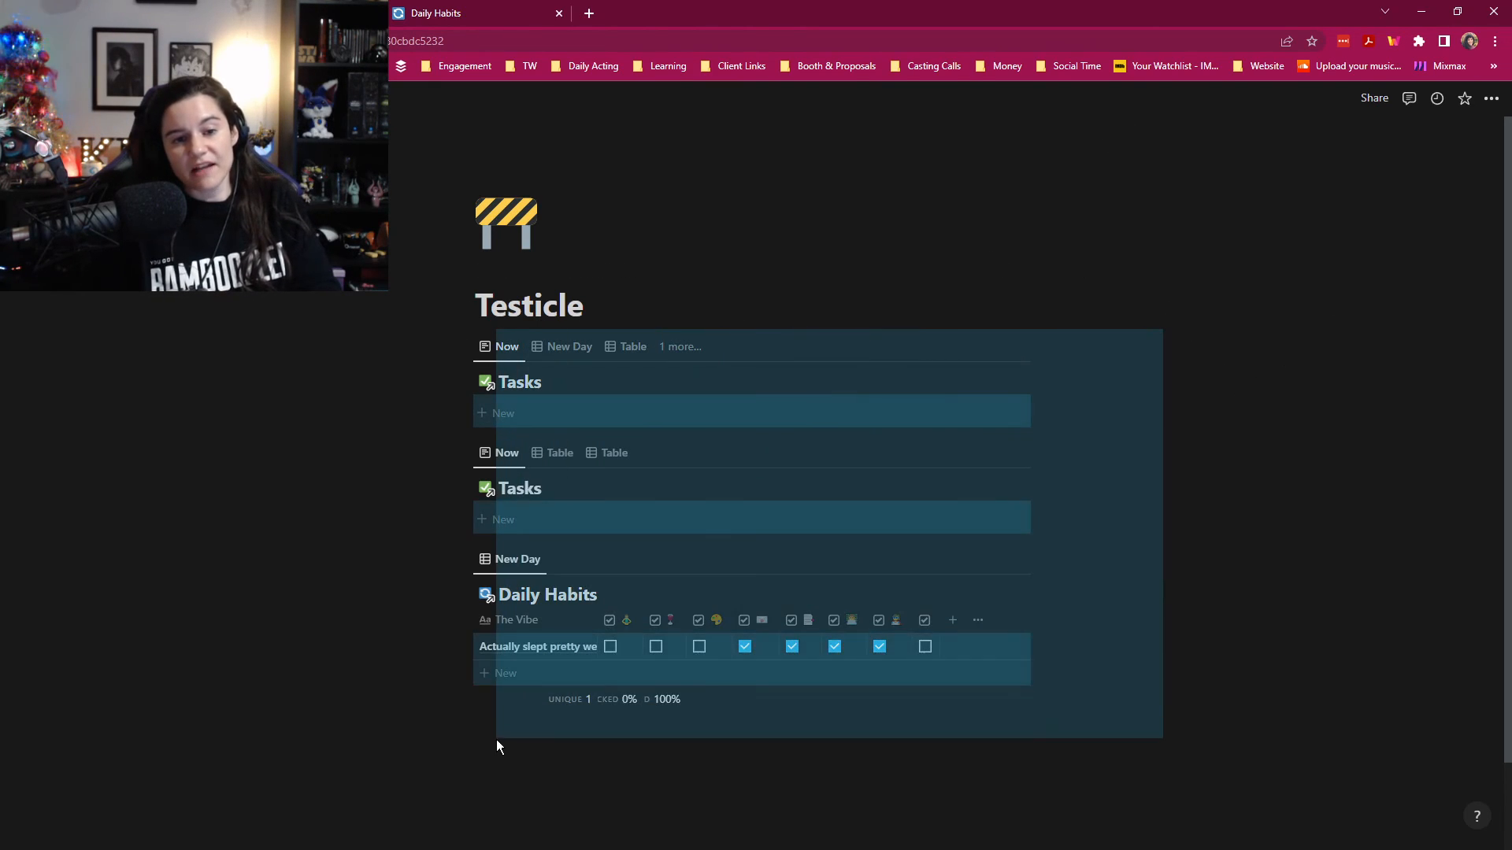
{"action": "left_click", "coordinate": [1210, 433]}
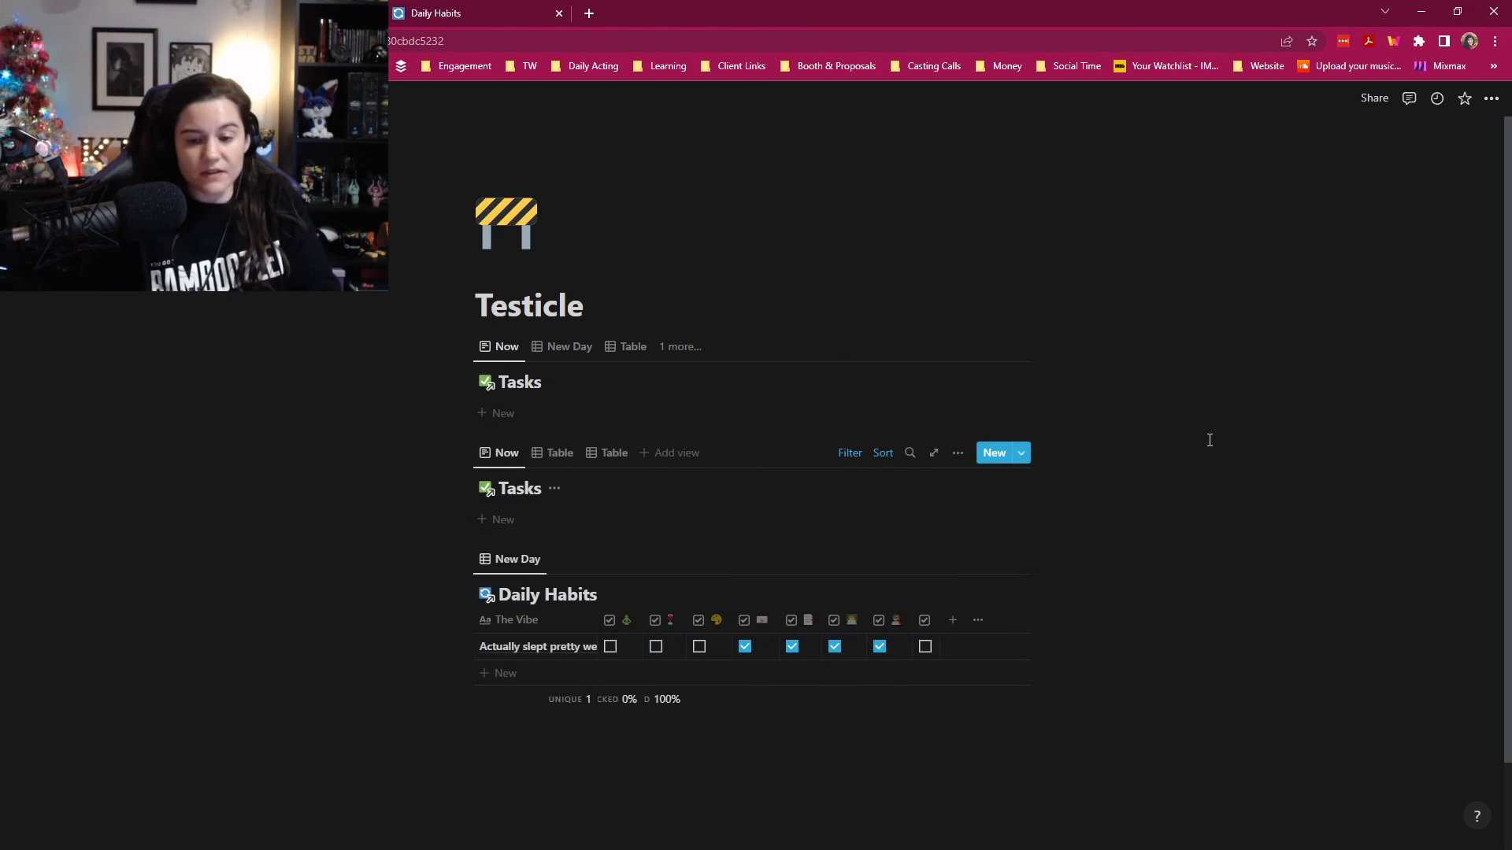